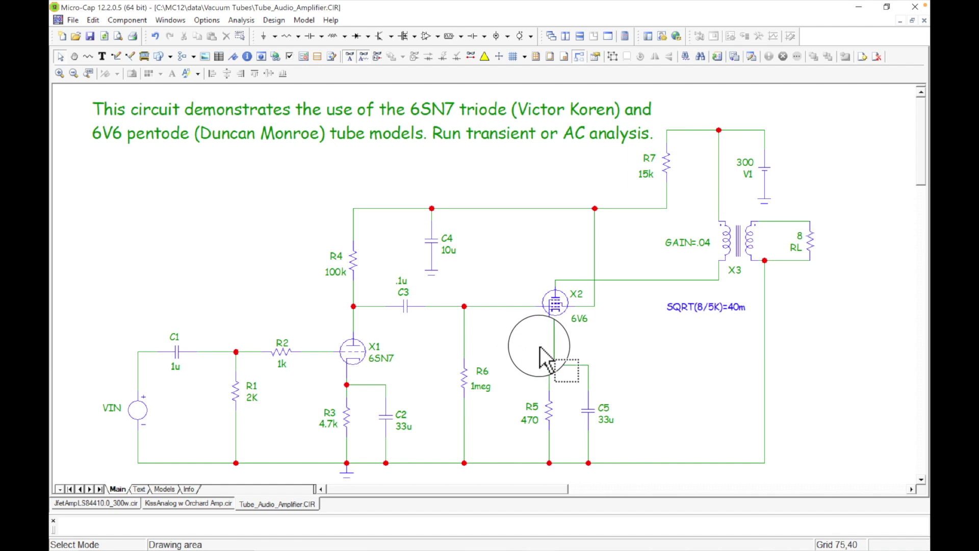
Open the sample vacuum tube circuit TUBE6L6.CIR from the Vacuum Tubes group of sample circuits
{"action": "left_click_drag", "start_coordinate": [592, 338], "coordinate": [535, 339]}
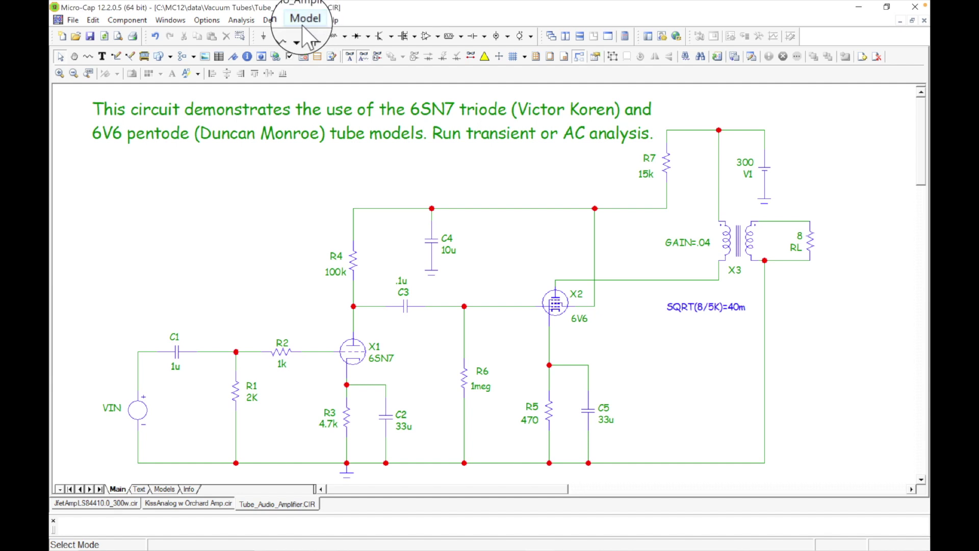
{"action": "left_click", "coordinate": [331, 20]}
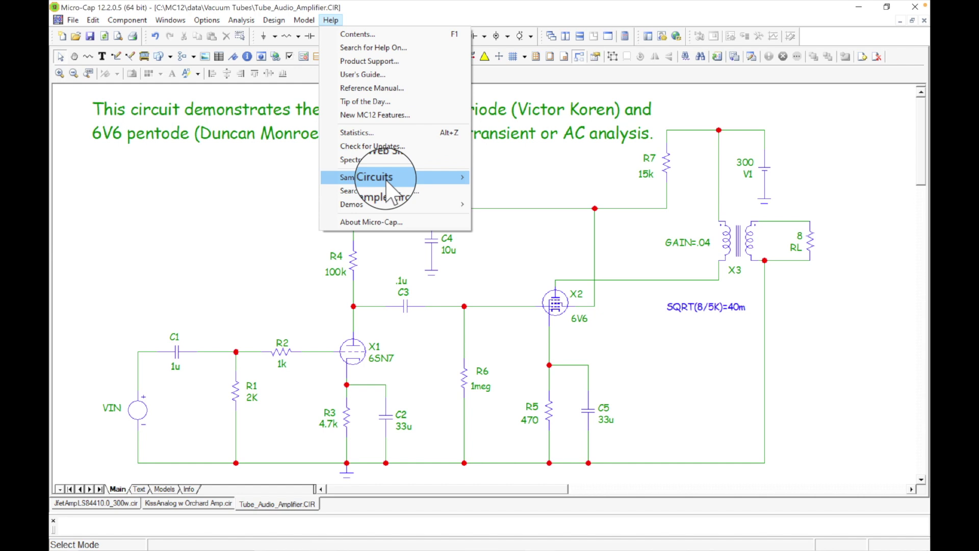
{"action": "mouse_move", "coordinate": [386, 179]}
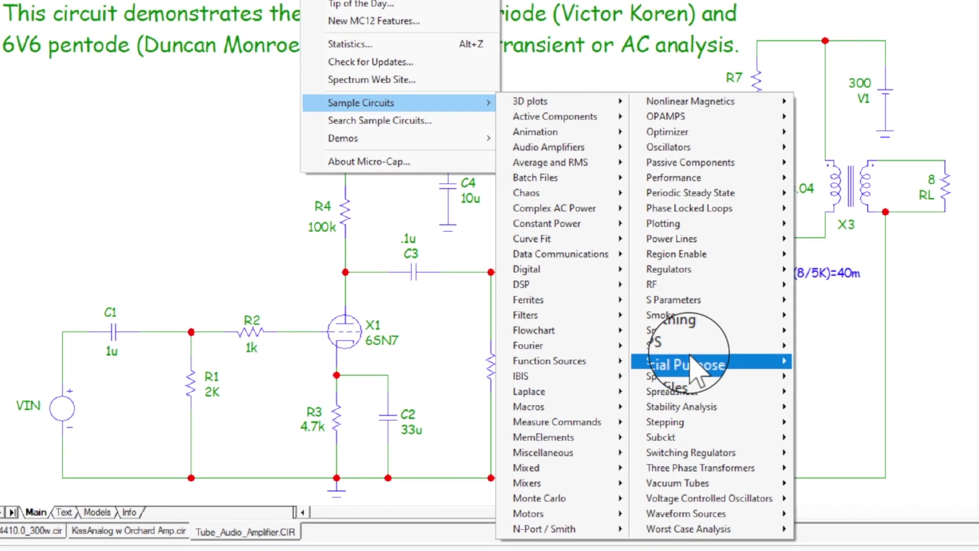
{"action": "mouse_move", "coordinate": [691, 486]}
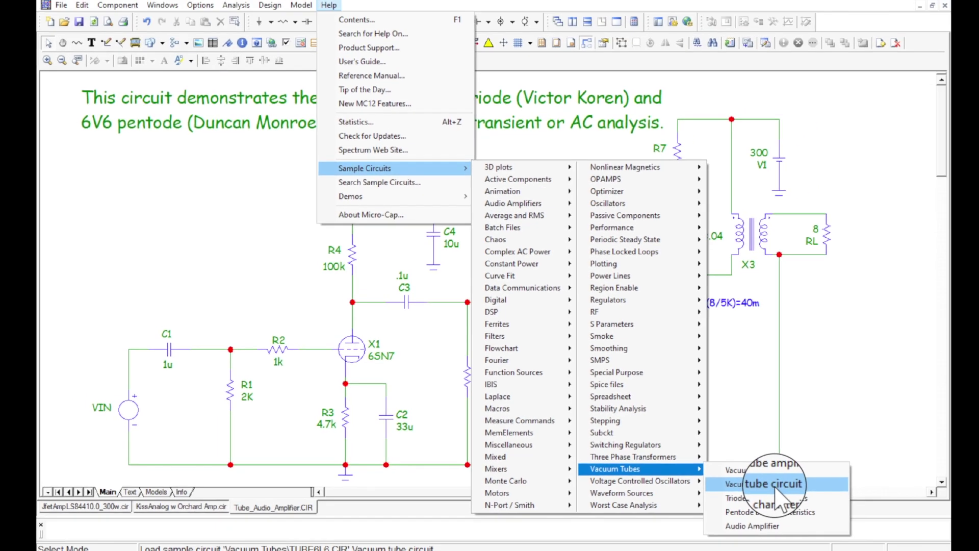
{"action": "left_click", "coordinate": [880, 507]}
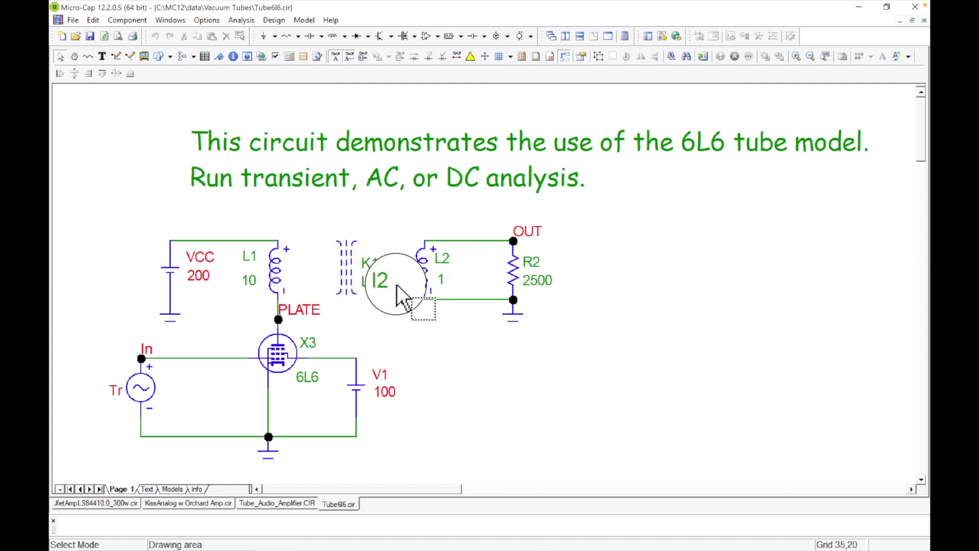
Inspect the properties of the mutual inductance K1 that couples inductors L1 and L2
{"action": "double_click", "coordinate": [348, 278]}
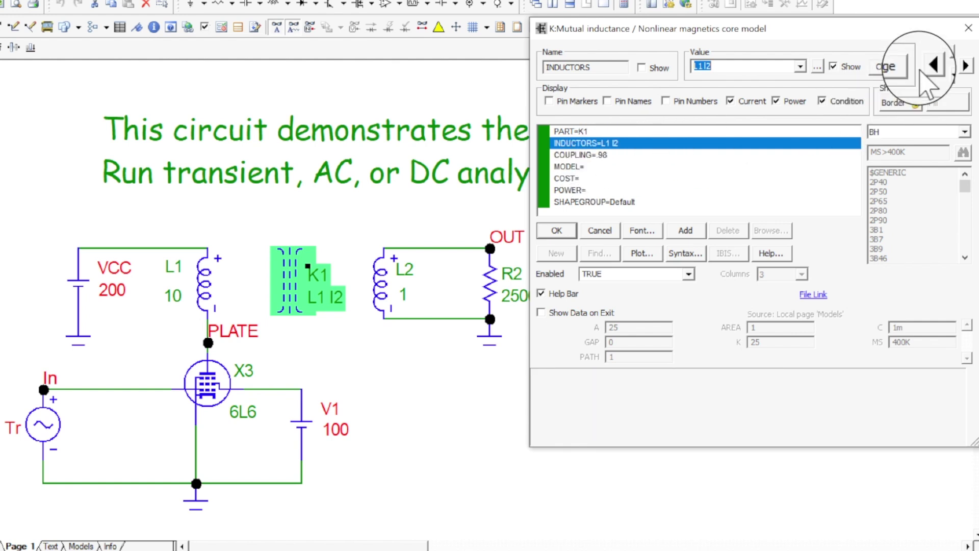
{"action": "left_click", "coordinate": [973, 23]}
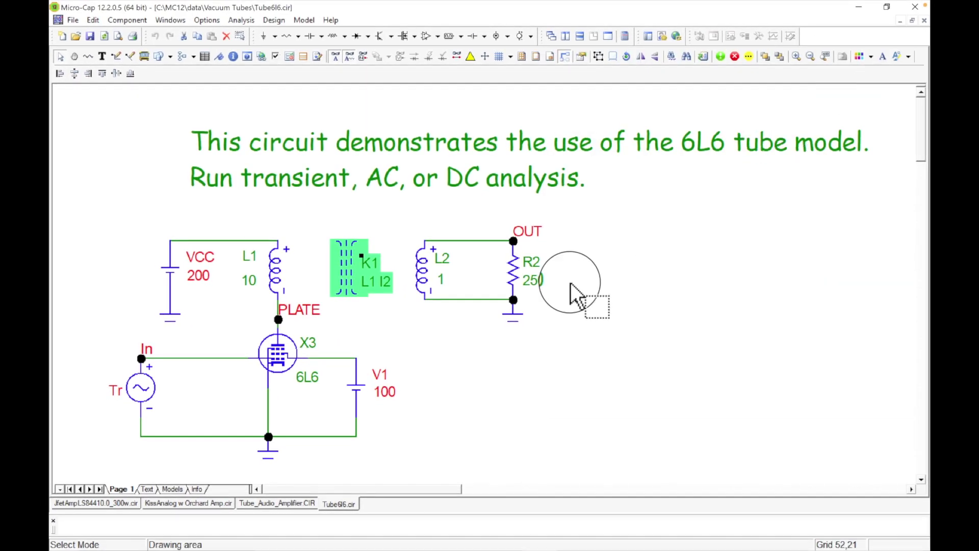
{"action": "left_click", "coordinate": [487, 331]}
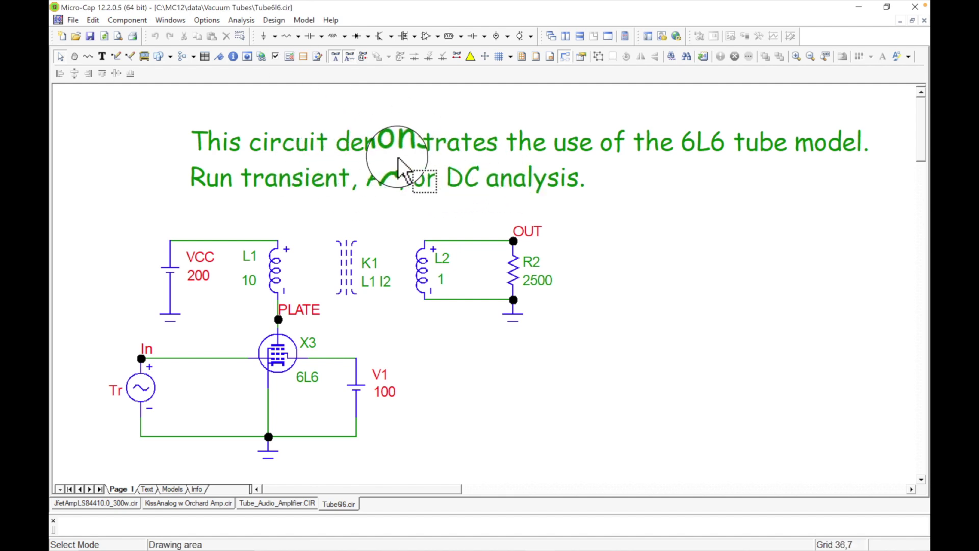
Run an AC analysis of the 6L6 circuit with the v(out) curve's Y range set to 40,0,8
{"action": "left_click", "coordinate": [242, 20]}
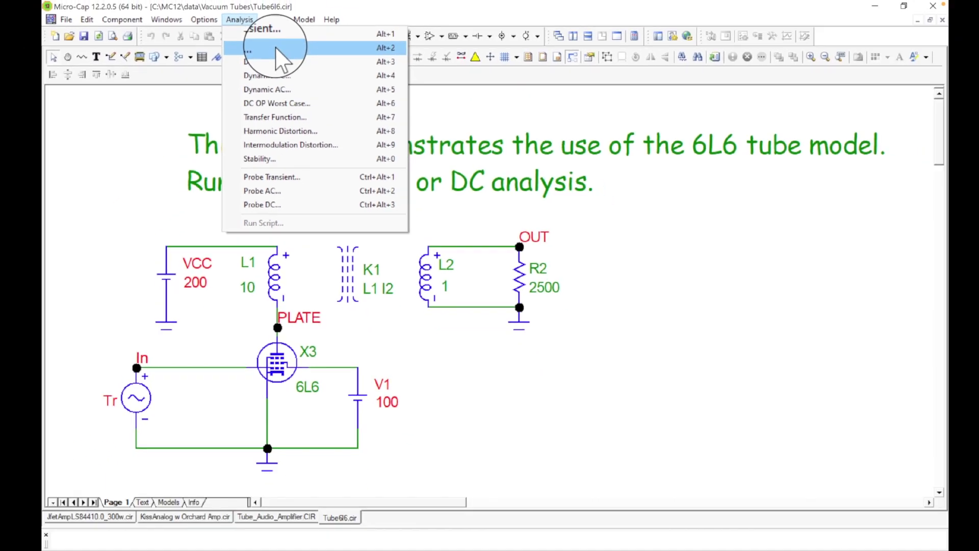
{"action": "left_click", "coordinate": [276, 48]}
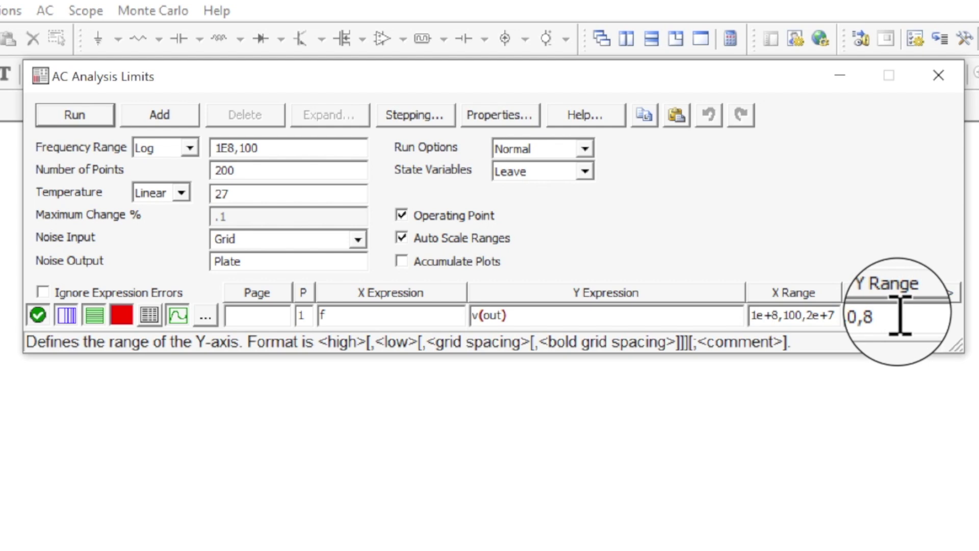
{"action": "type", "text": "40,"}
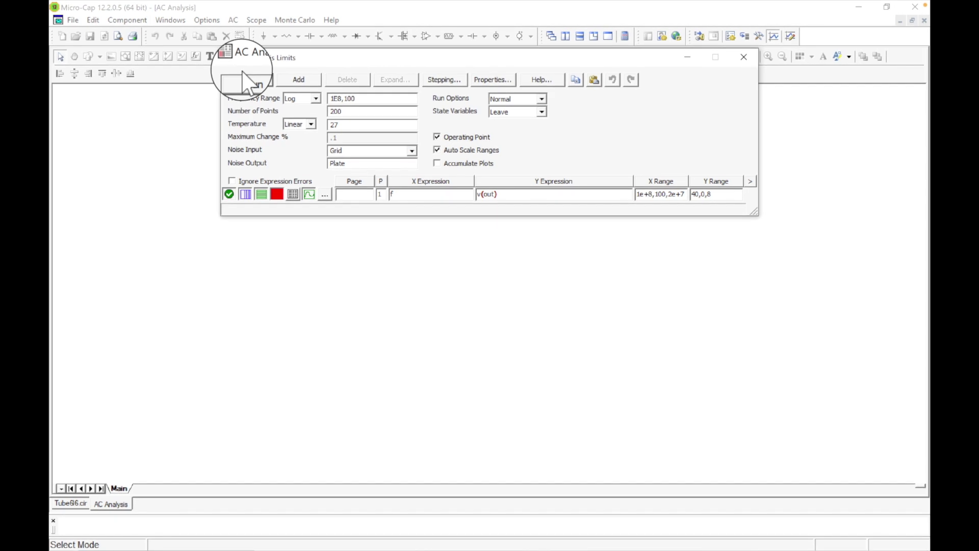
{"action": "left_click", "coordinate": [247, 80]}
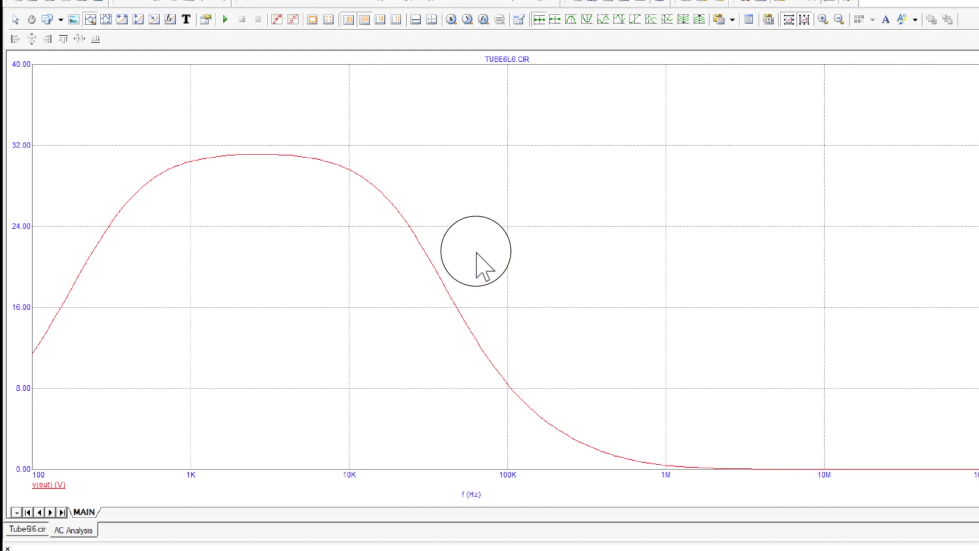
Add a second curve for the input voltage v(in) to the AC analysis and rerun it
{"action": "left_click", "coordinate": [28, 530]}
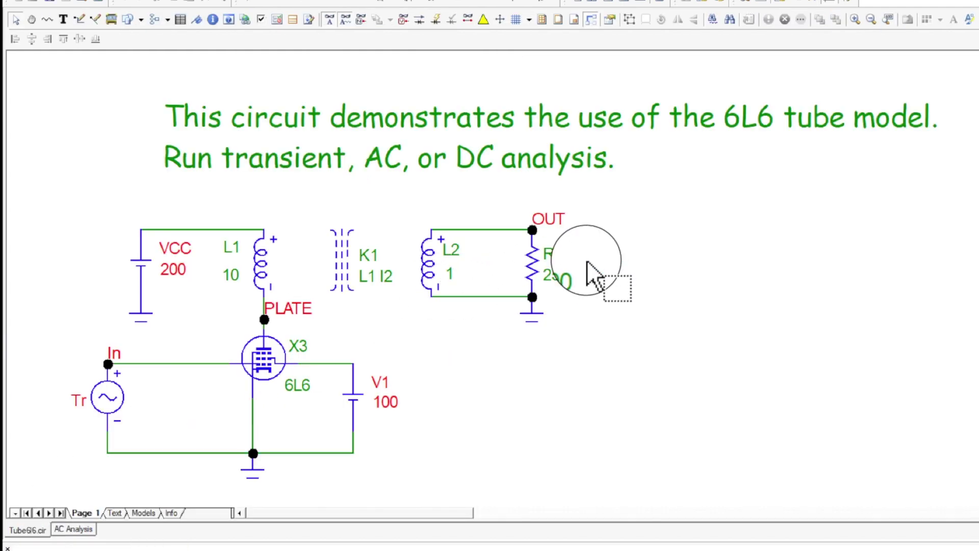
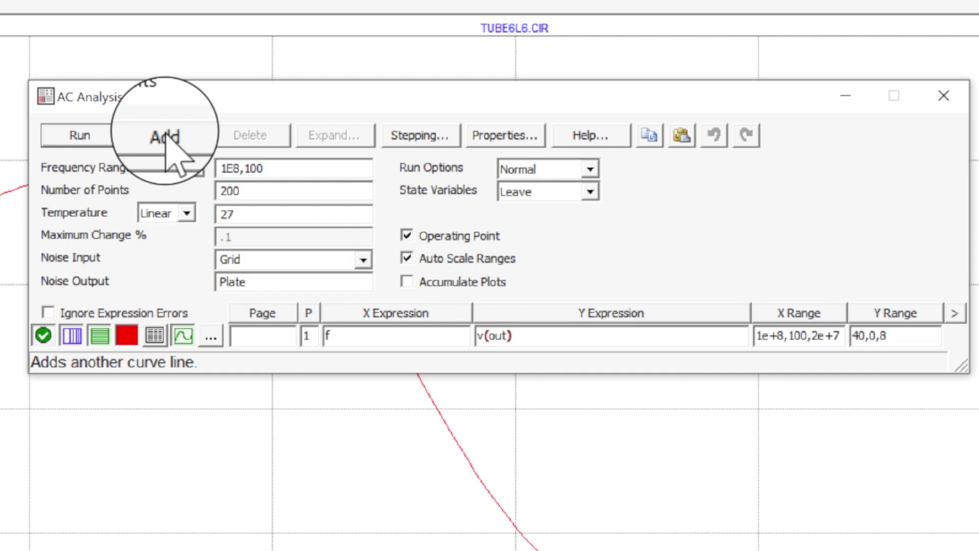
{"action": "left_click", "coordinate": [166, 136]}
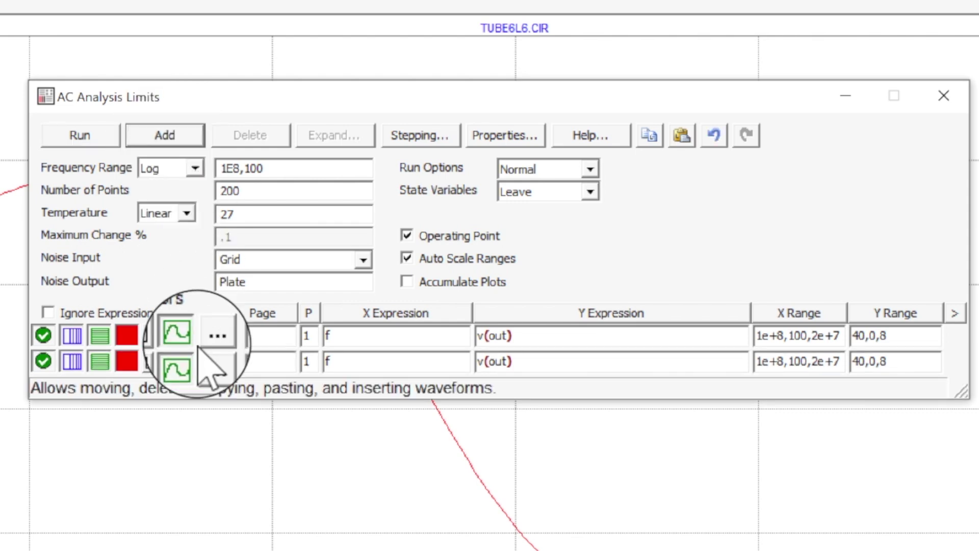
{"action": "left_click", "coordinate": [512, 362]}
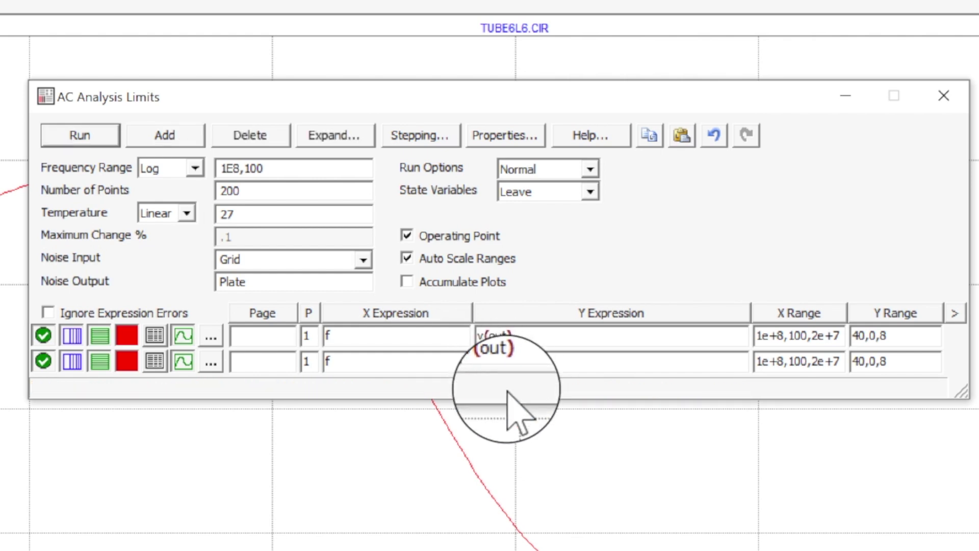
{"action": "key", "text": "BackSpace"}
{"action": "key", "text": "BackSpace"}
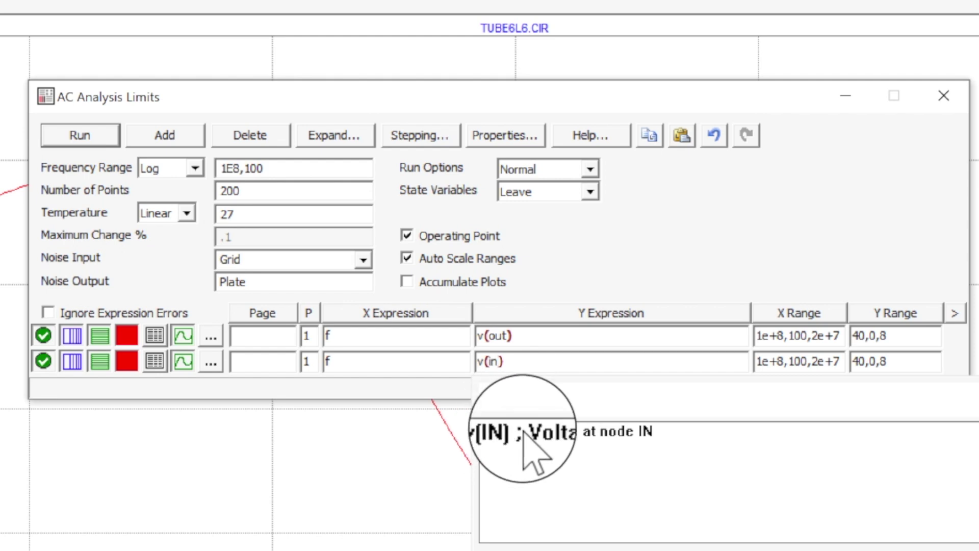
{"action": "left_click", "coordinate": [524, 432]}
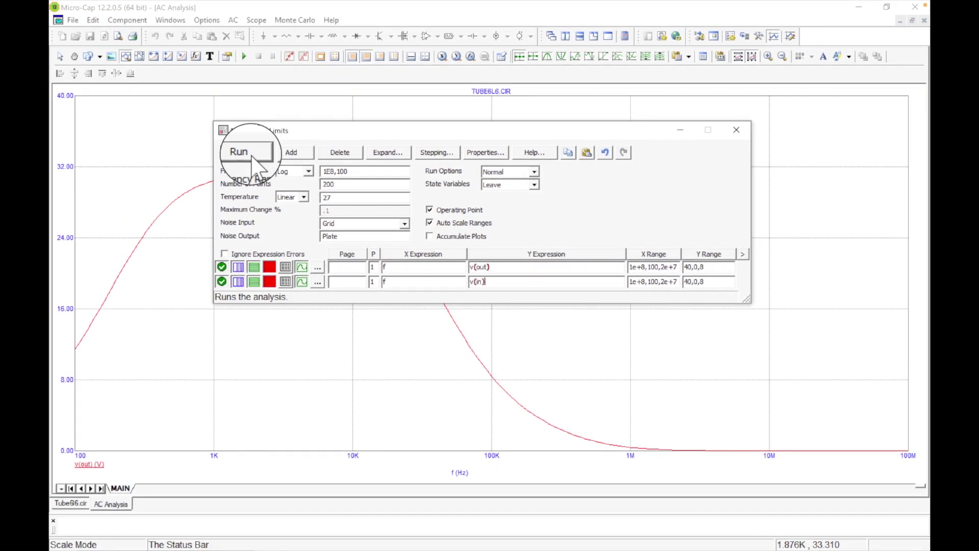
{"action": "left_click", "coordinate": [239, 152]}
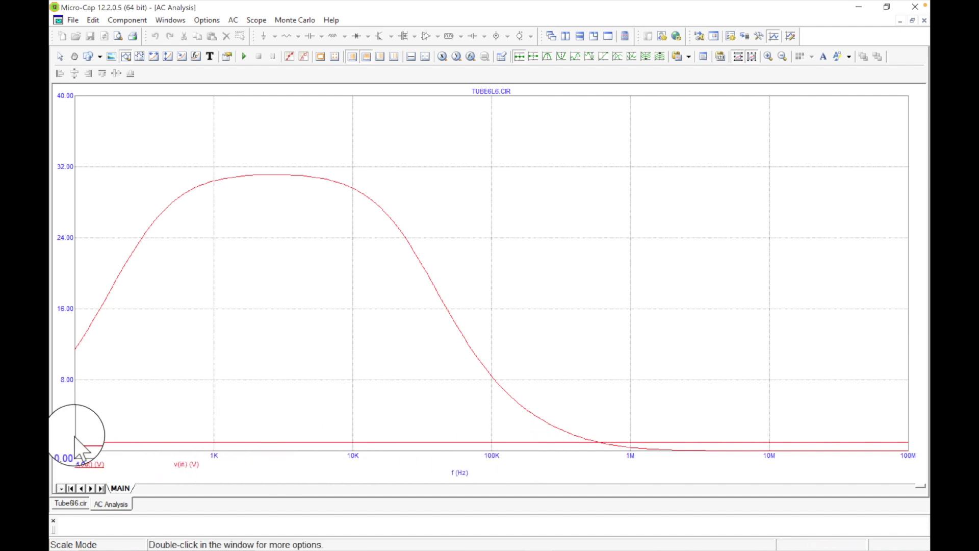
Change the v(in) curve's line and text color to blue in the AC analysis plot properties
{"action": "left_click_drag", "start_coordinate": [215, 455], "coordinate": [227, 455]}
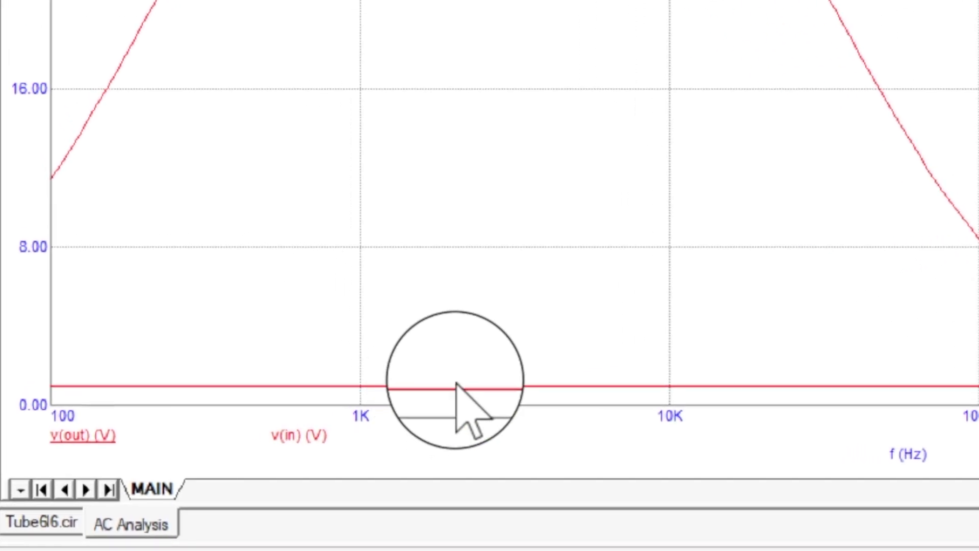
{"action": "double_click", "coordinate": [300, 440]}
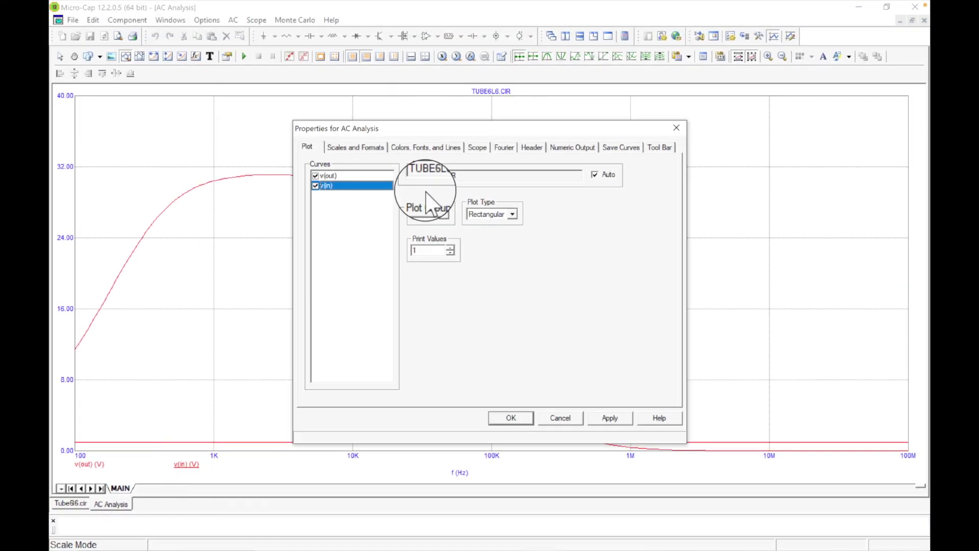
{"action": "left_click", "coordinate": [447, 149]}
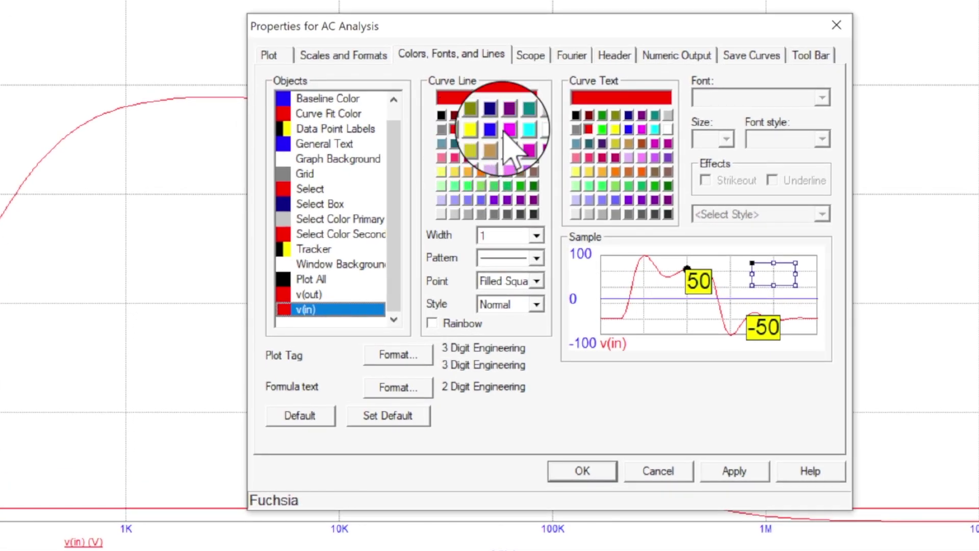
{"action": "left_click", "coordinate": [494, 129]}
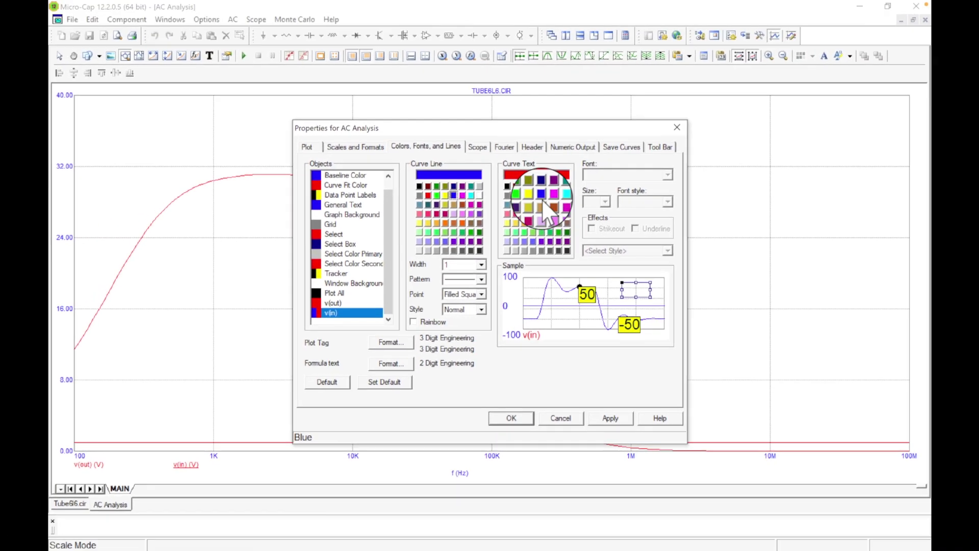
{"action": "left_click", "coordinate": [541, 196]}
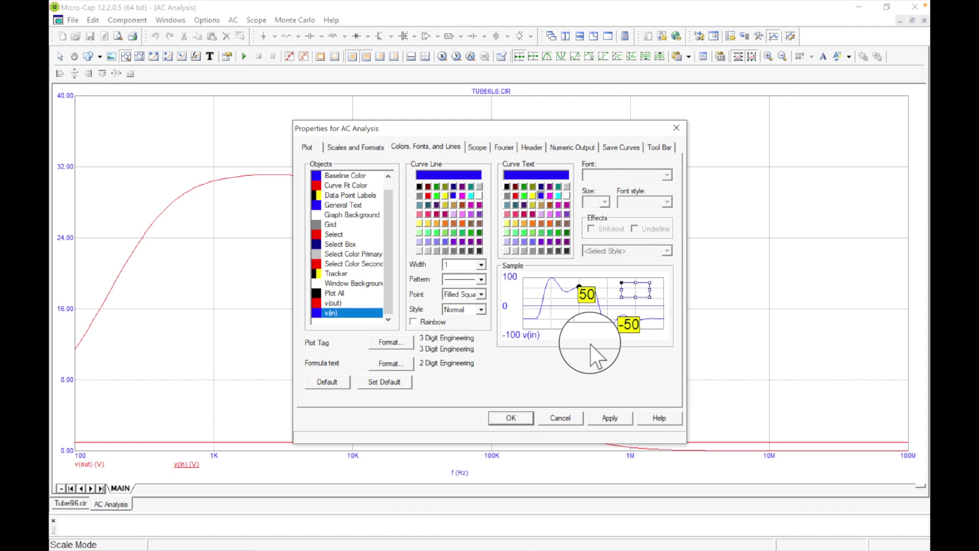
{"action": "left_click", "coordinate": [612, 422]}
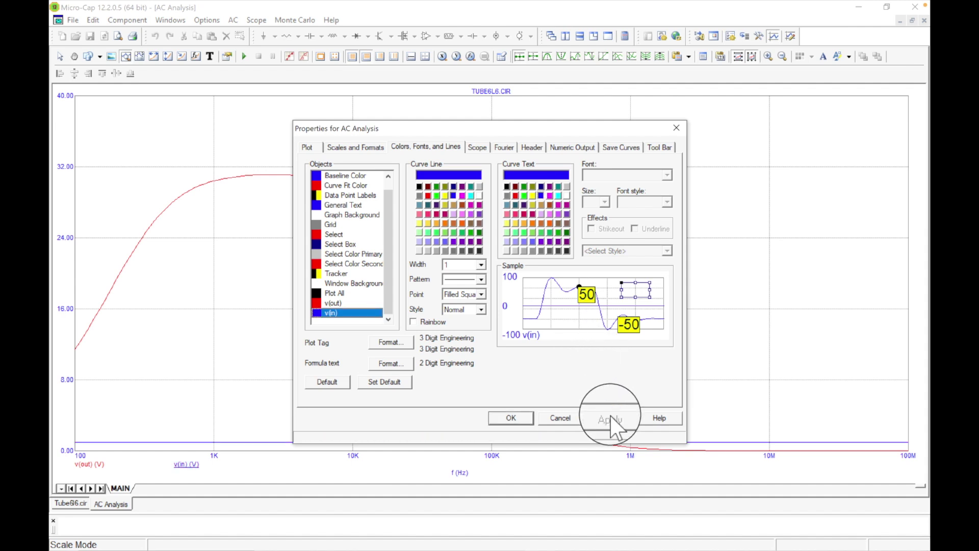
{"action": "left_click", "coordinate": [510, 418]}
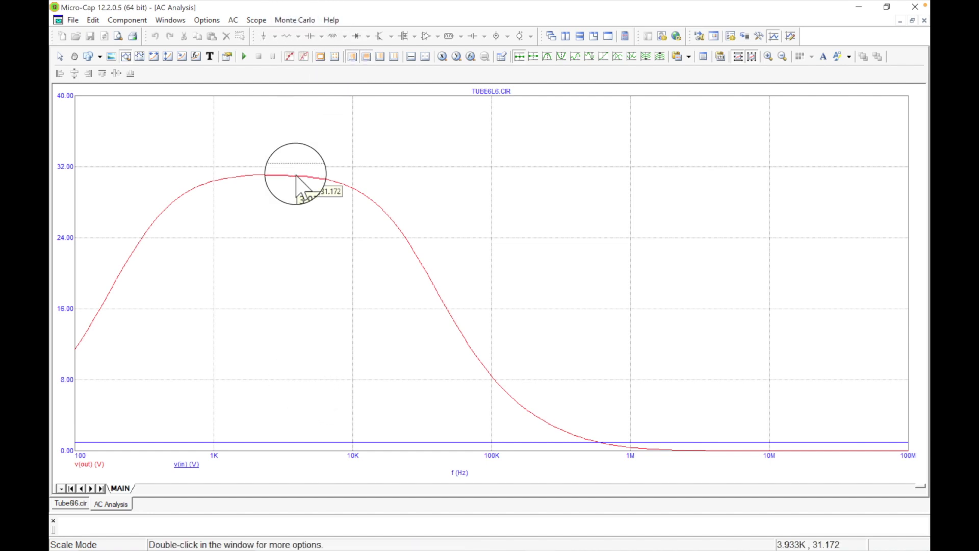
Assign the v(in) curve to plot group 2 in the AC analysis limits and rerun the analysis
{"action": "left_click", "coordinate": [232, 20]}
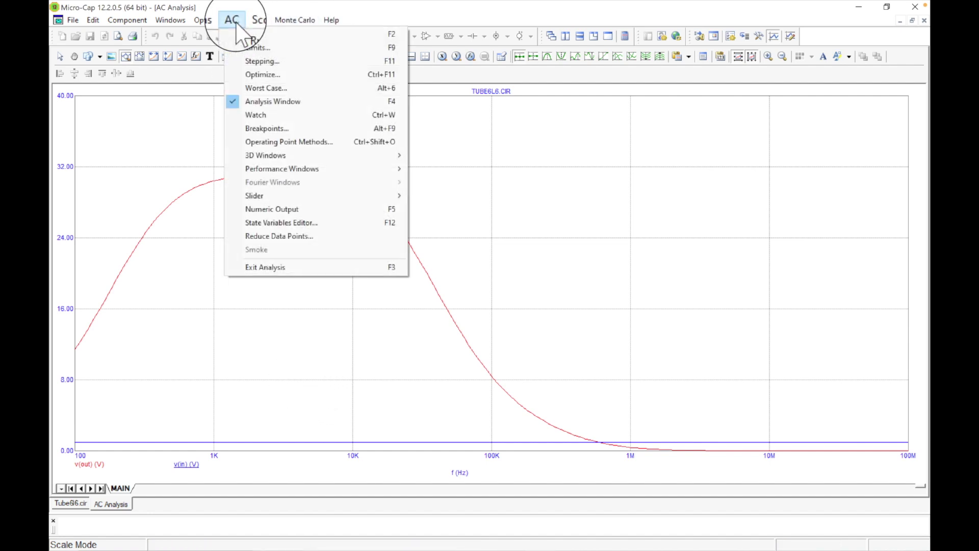
{"action": "left_click", "coordinate": [255, 48]}
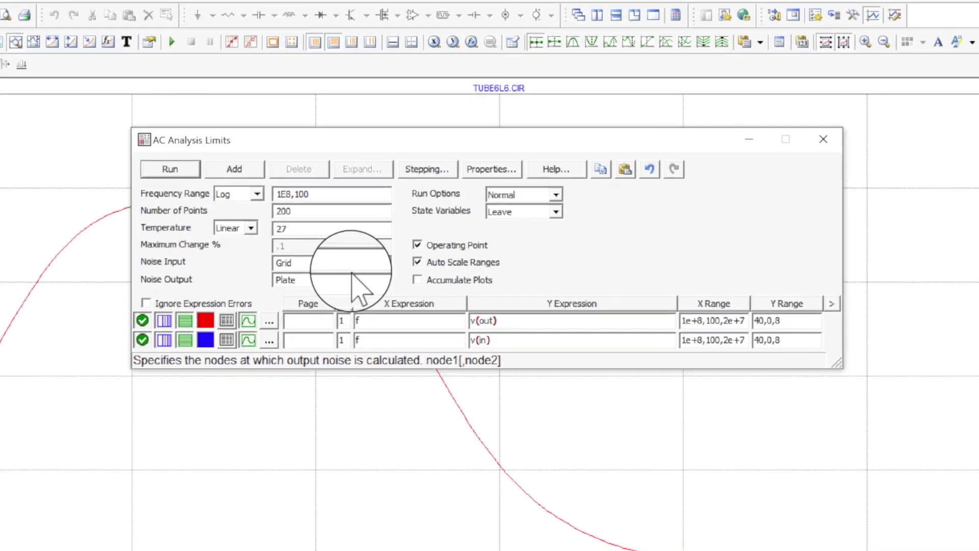
{"action": "left_click", "coordinate": [338, 340]}
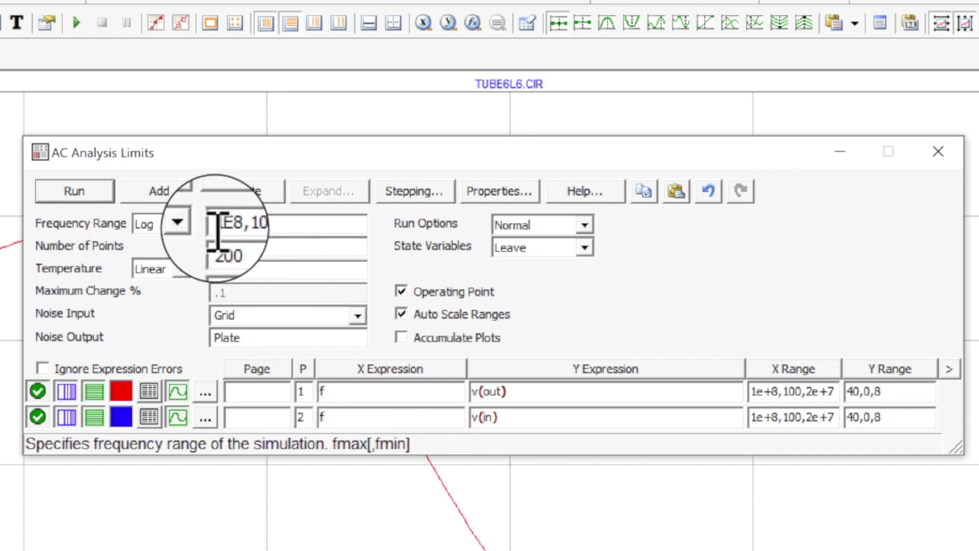
{"action": "left_click", "coordinate": [99, 185]}
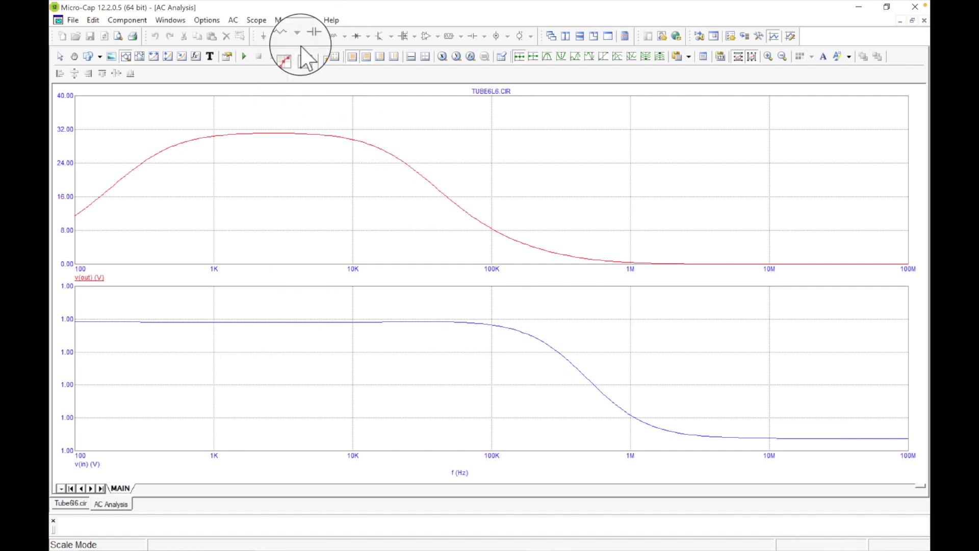
Check the name of the tube's plate node in the circuit schematic and return to the AC analysis plot
{"action": "left_click", "coordinate": [255, 23]}
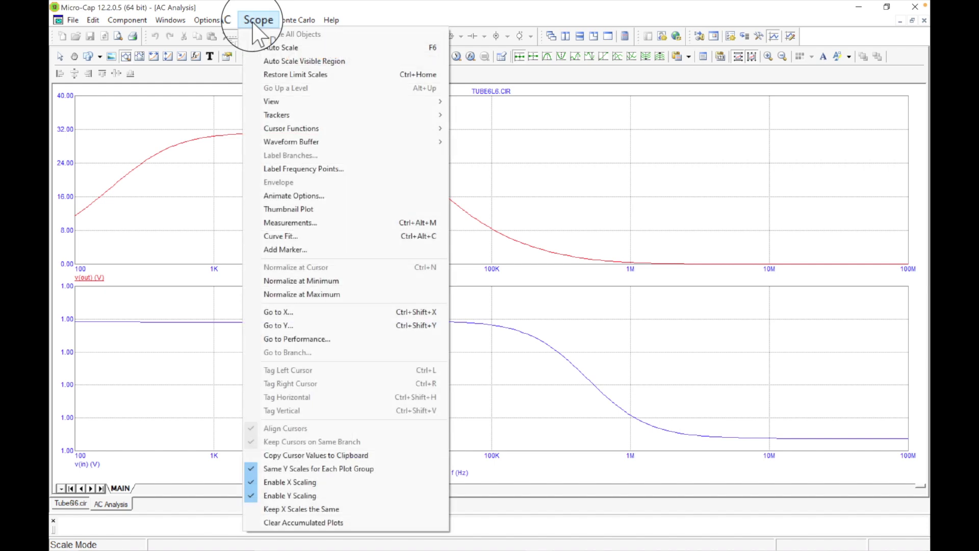
{"action": "mouse_move", "coordinate": [238, 24]}
{"action": "left_click", "coordinate": [251, 47]}
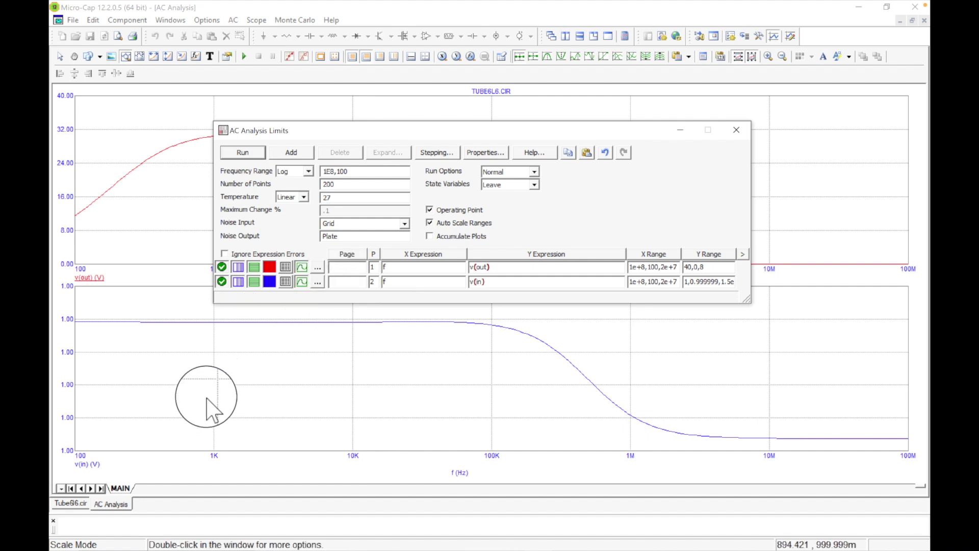
{"action": "left_click", "coordinate": [71, 503]}
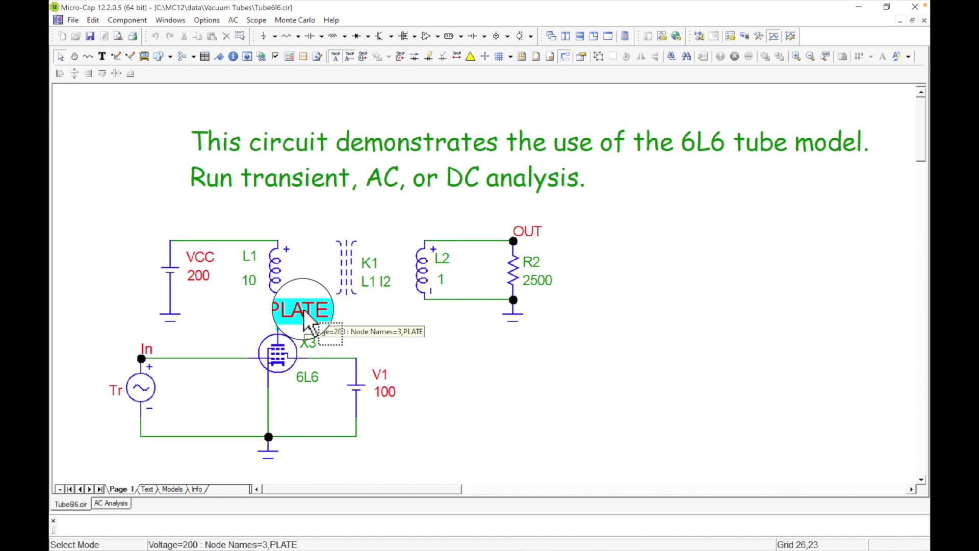
{"action": "left_click", "coordinate": [117, 503]}
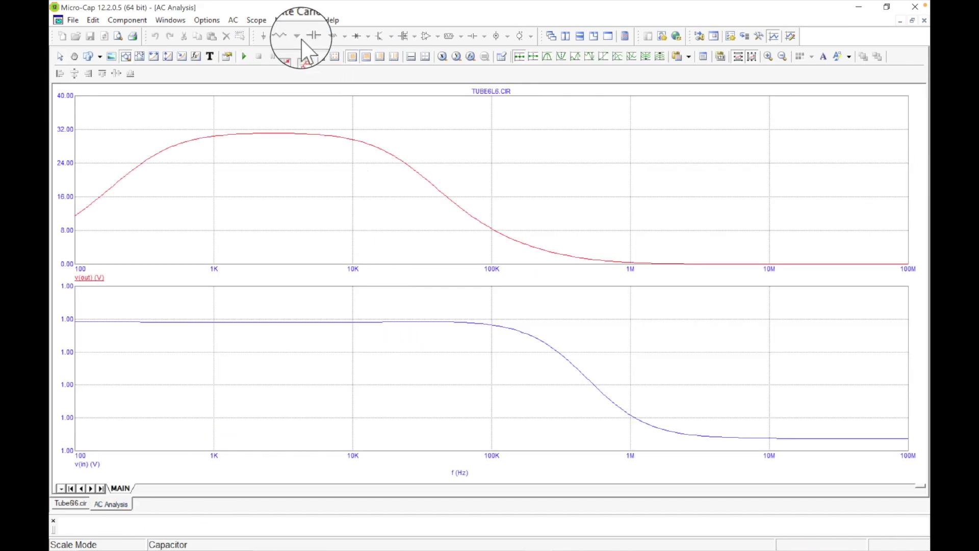
Add a third curve for the plate voltage v(plate) to the AC analysis limits and rerun the analysis
{"action": "left_click", "coordinate": [255, 20]}
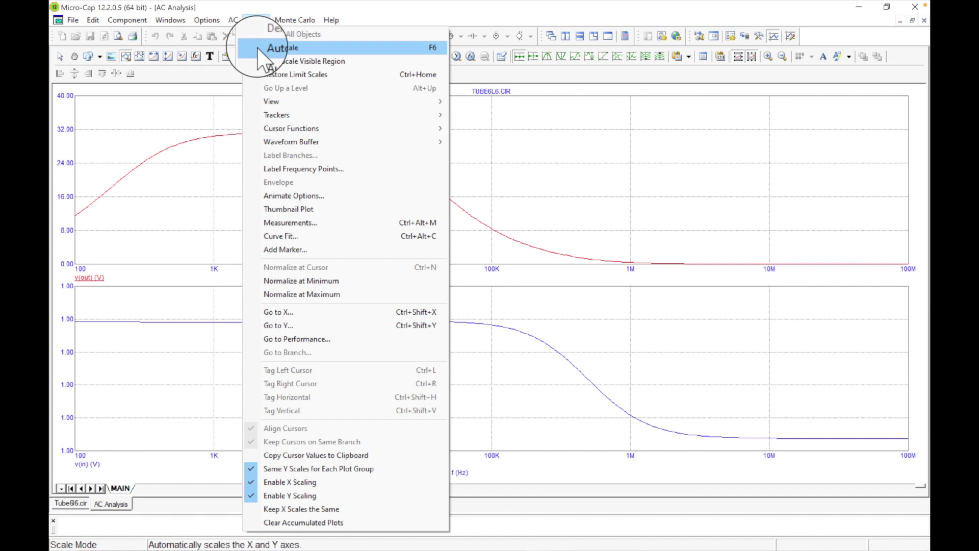
{"action": "mouse_move", "coordinate": [232, 20]}
{"action": "left_click", "coordinate": [247, 48]}
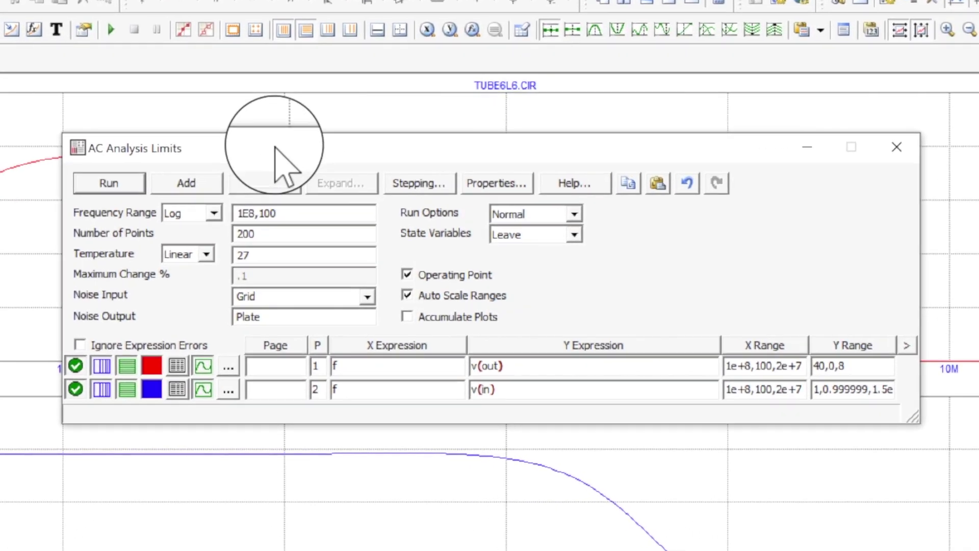
{"action": "left_click", "coordinate": [186, 183]}
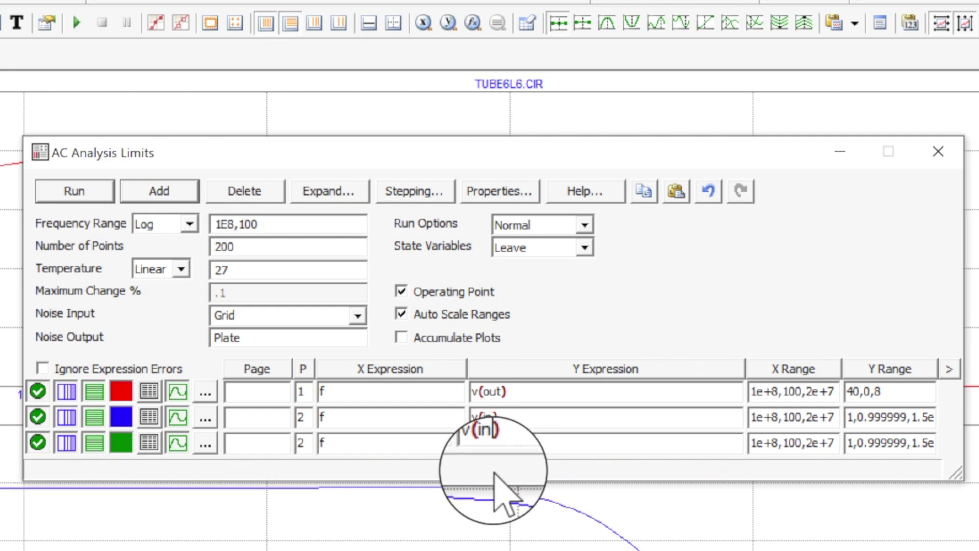
{"action": "key", "text": "BackSpace"}
{"action": "key", "text": "BackSpace"}
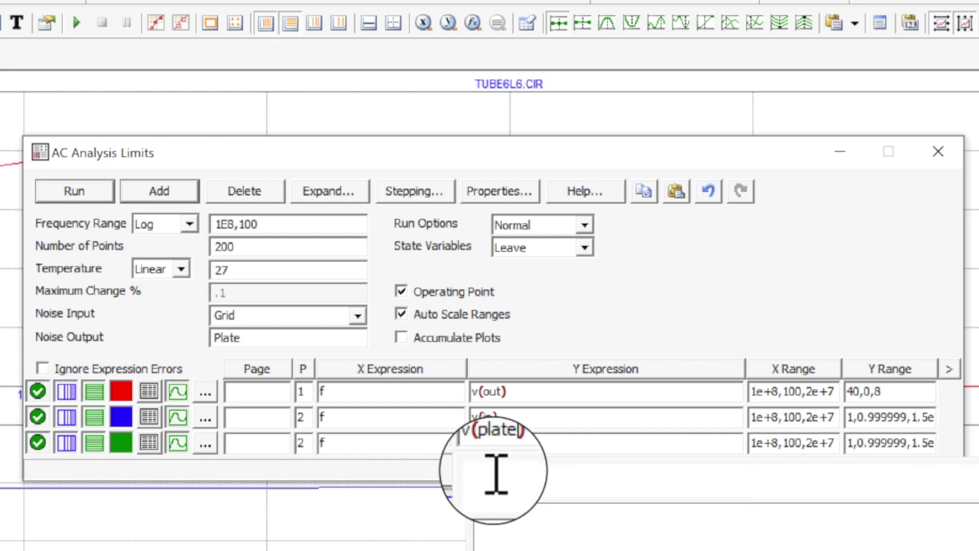
{"action": "double_click", "coordinate": [540, 513]}
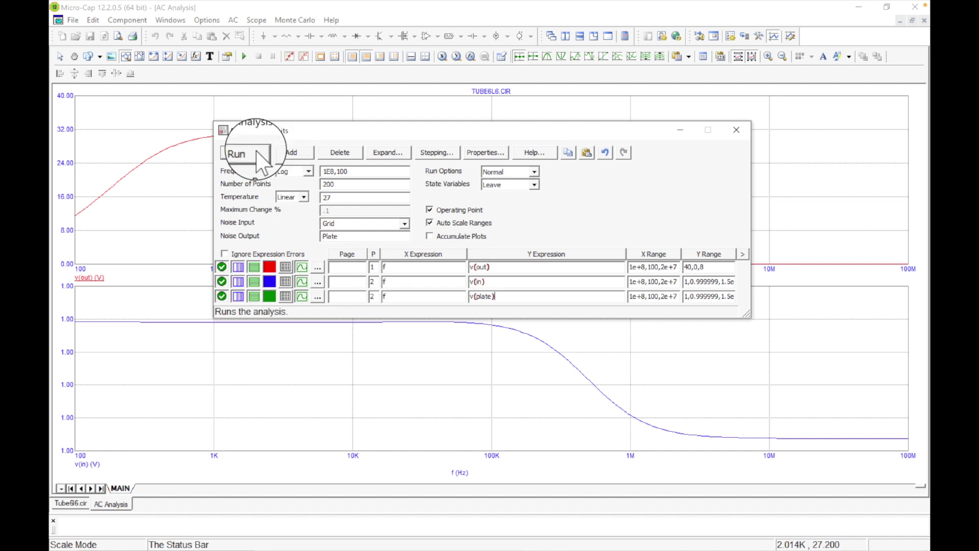
{"action": "left_click", "coordinate": [239, 152]}
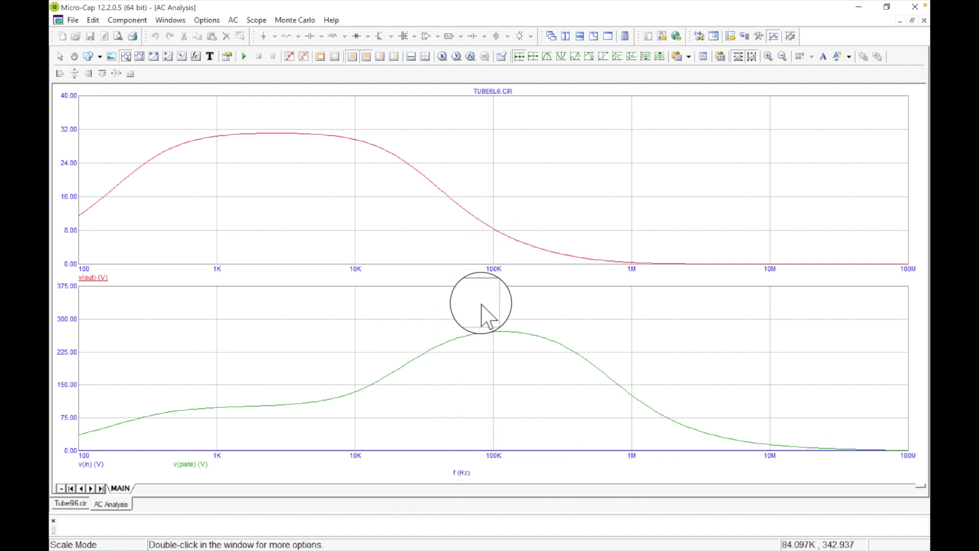
Assign the v(plate) curve to plot group 3 in the AC analysis limits and rerun the analysis
{"action": "left_click", "coordinate": [233, 21]}
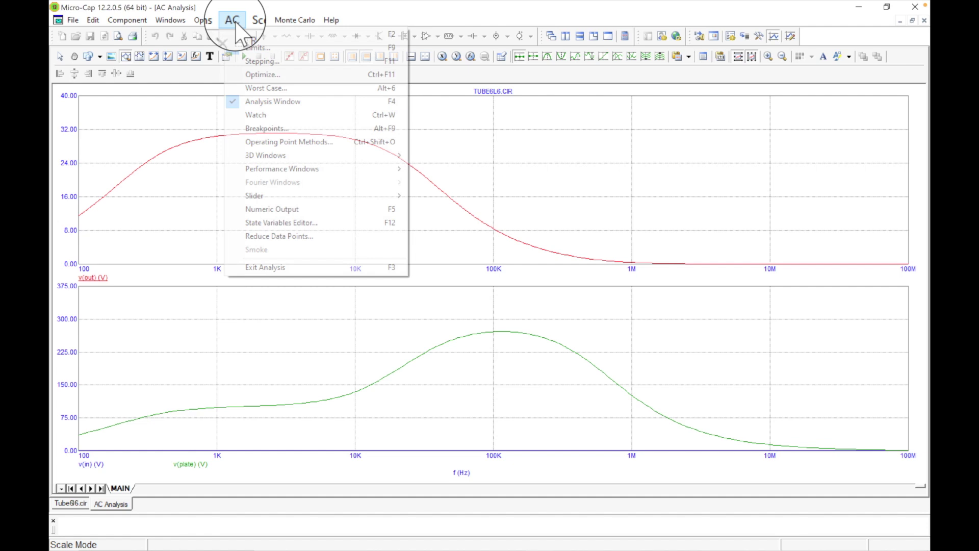
{"action": "left_click", "coordinate": [250, 48]}
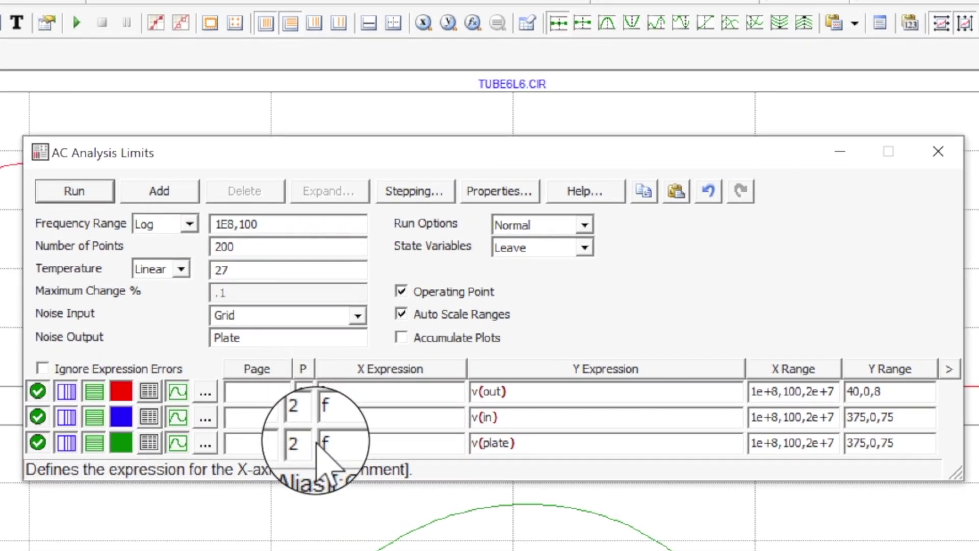
{"action": "left_click", "coordinate": [300, 443]}
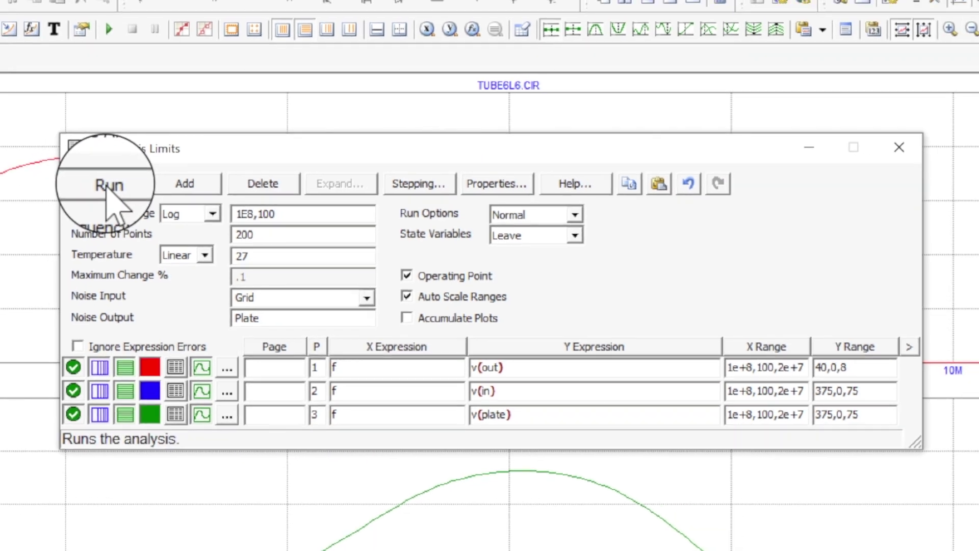
{"action": "left_click", "coordinate": [74, 182]}
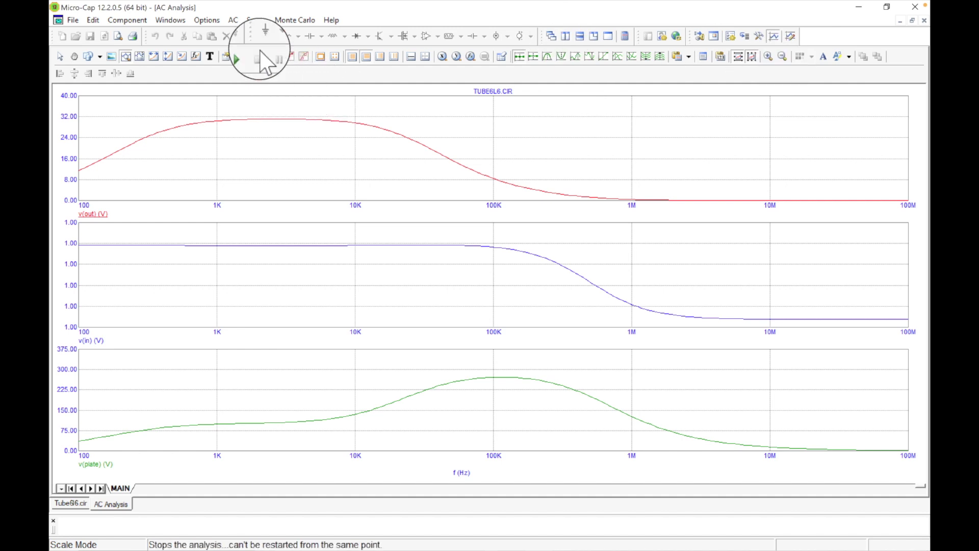
Exit the AC analysis and run a transient analysis of the circuit plotting V(IN) and V(PLATE)
{"action": "left_click", "coordinate": [234, 21]}
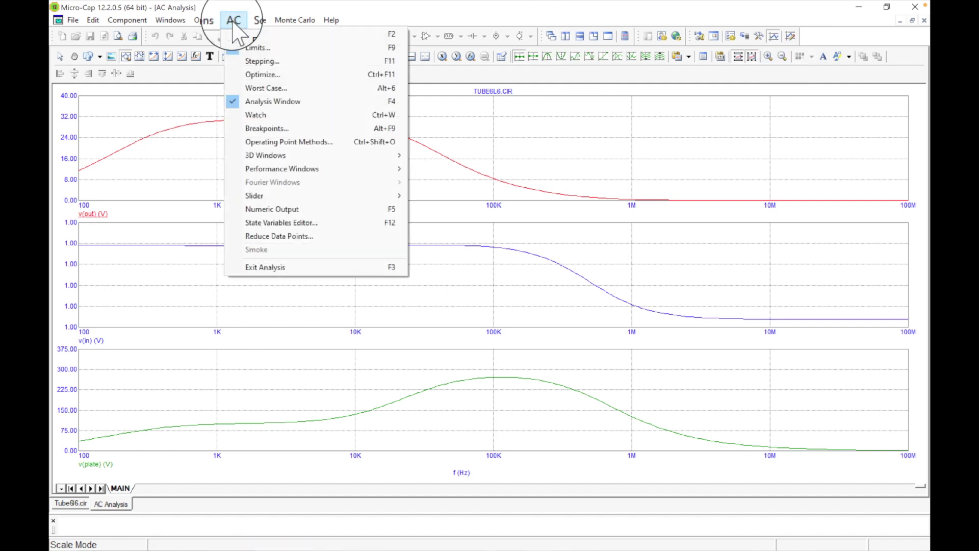
{"action": "left_click", "coordinate": [269, 267]}
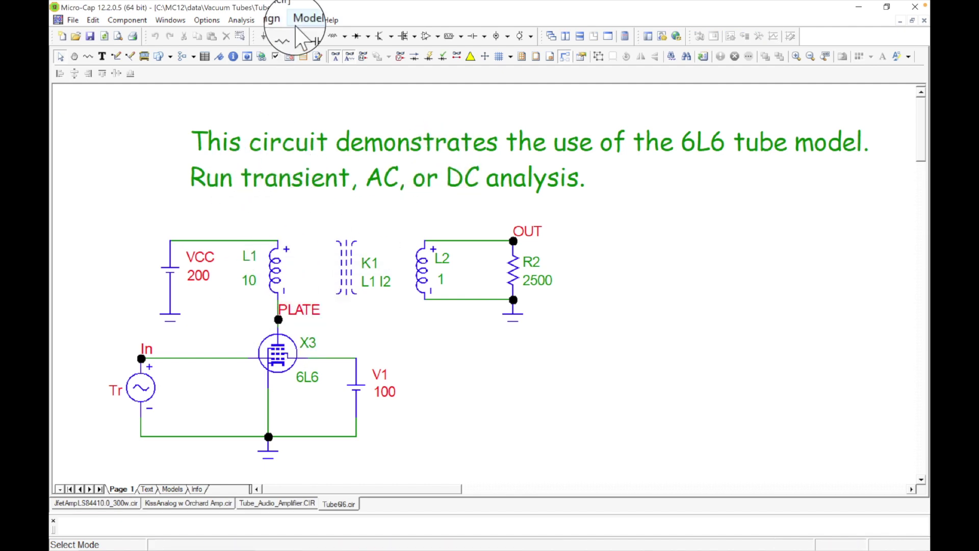
{"action": "left_click", "coordinate": [241, 20]}
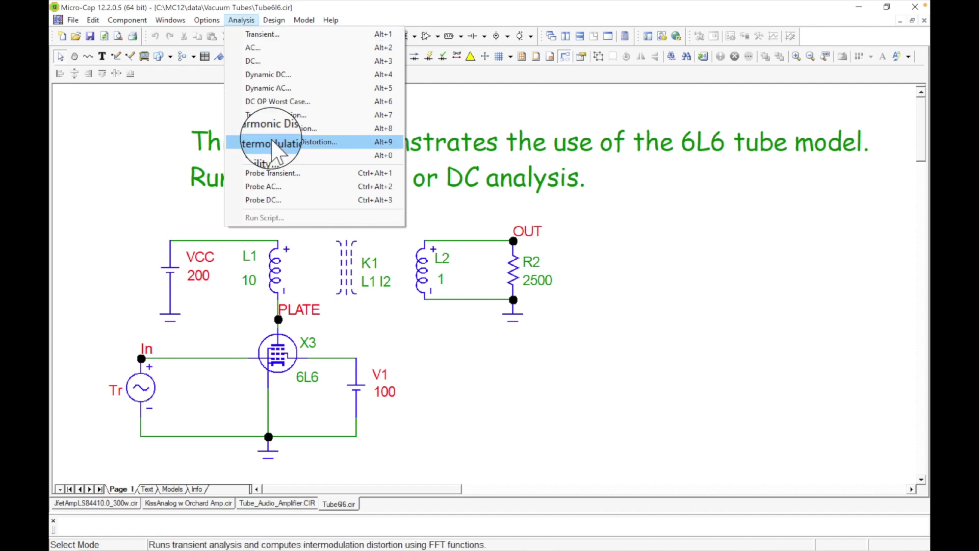
{"action": "left_click", "coordinate": [271, 36]}
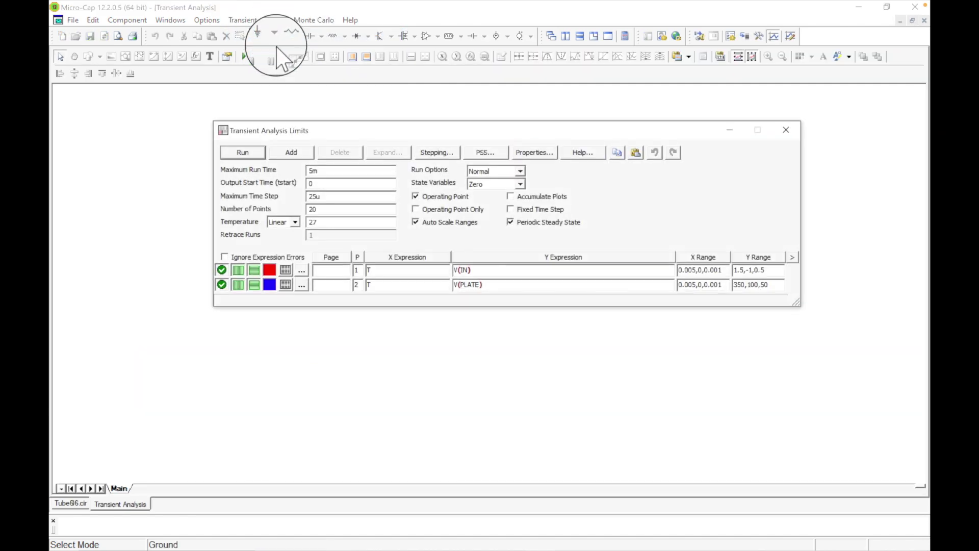
{"action": "left_click", "coordinate": [469, 284]}
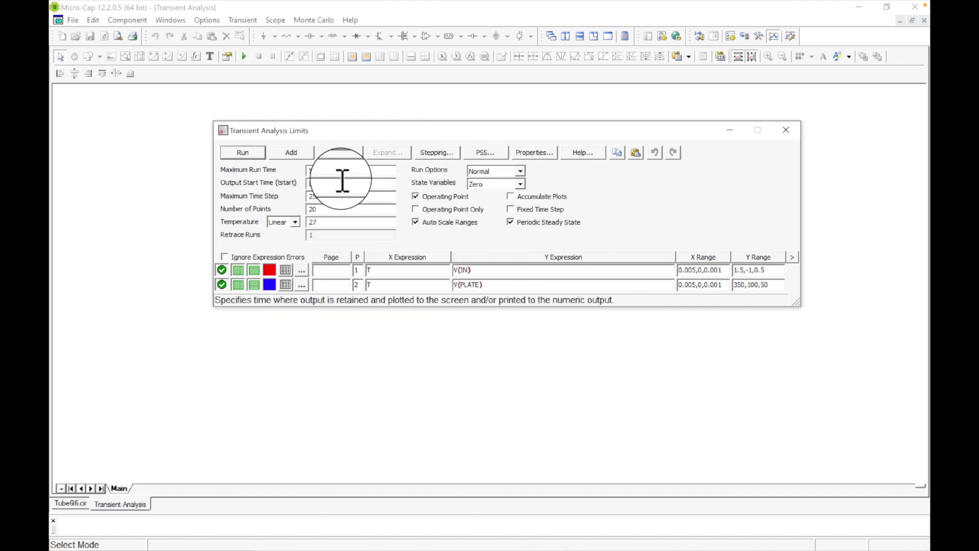
{"action": "left_click", "coordinate": [251, 153]}
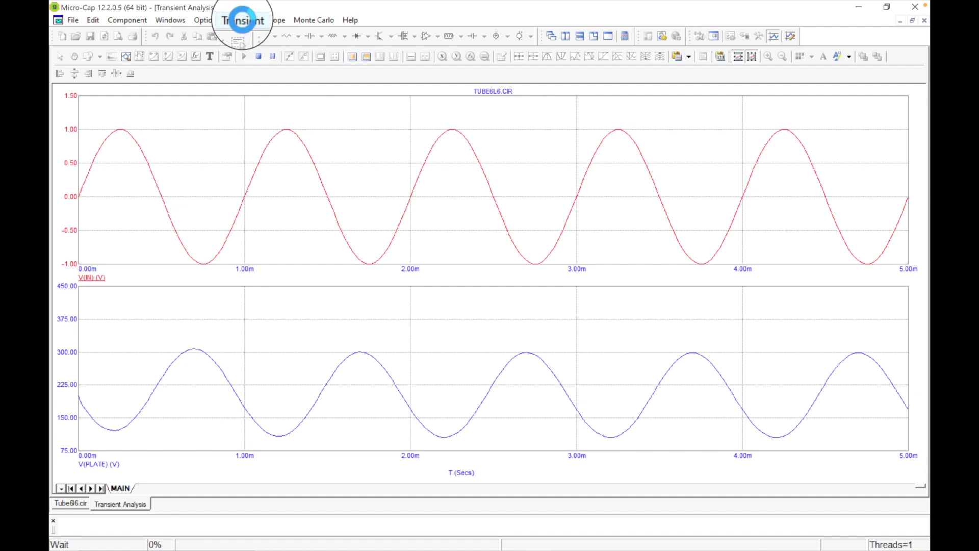
Exit the transient analysis and start a Probe Transient analysis of the 6L6 circuit
{"action": "left_click", "coordinate": [242, 20]}
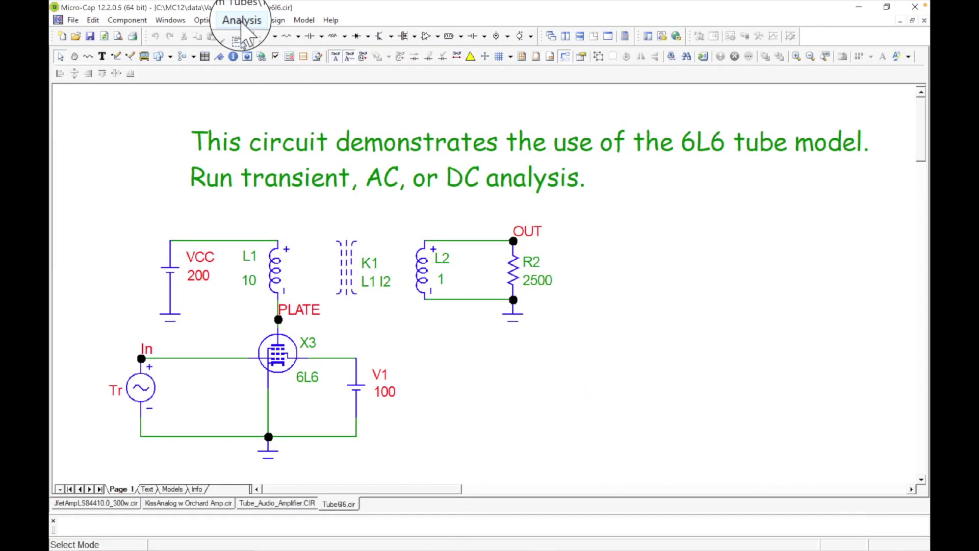
{"action": "left_click", "coordinate": [242, 22]}
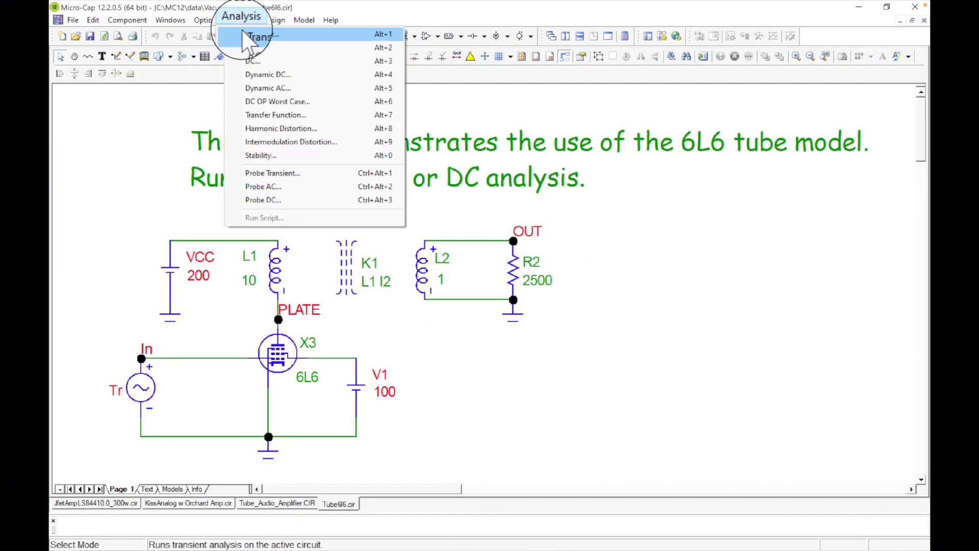
{"action": "left_click", "coordinate": [282, 177]}
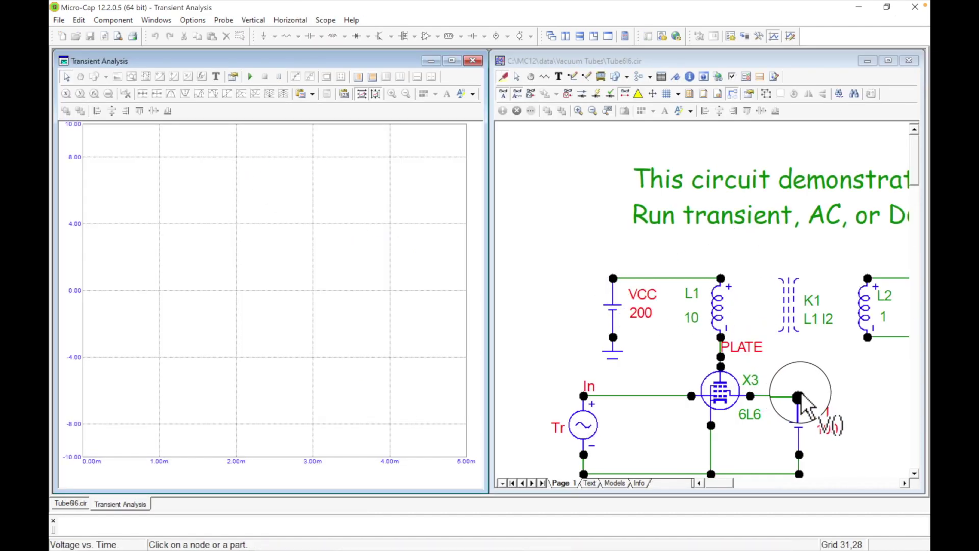
{"action": "left_click", "coordinate": [592, 114]}
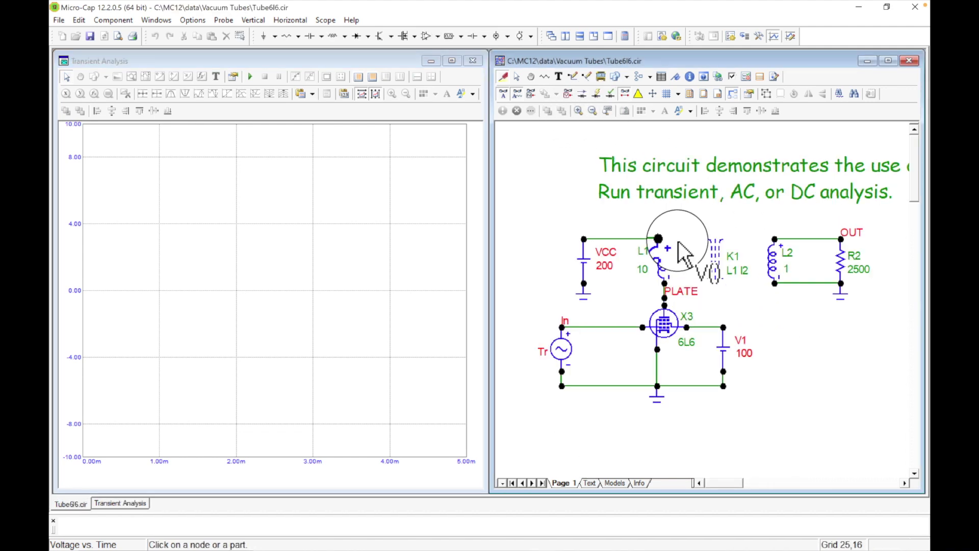
Probe the In, PLATE and OUT nodes to plot their voltages together in the transient analysis
{"action": "left_click", "coordinate": [666, 301]}
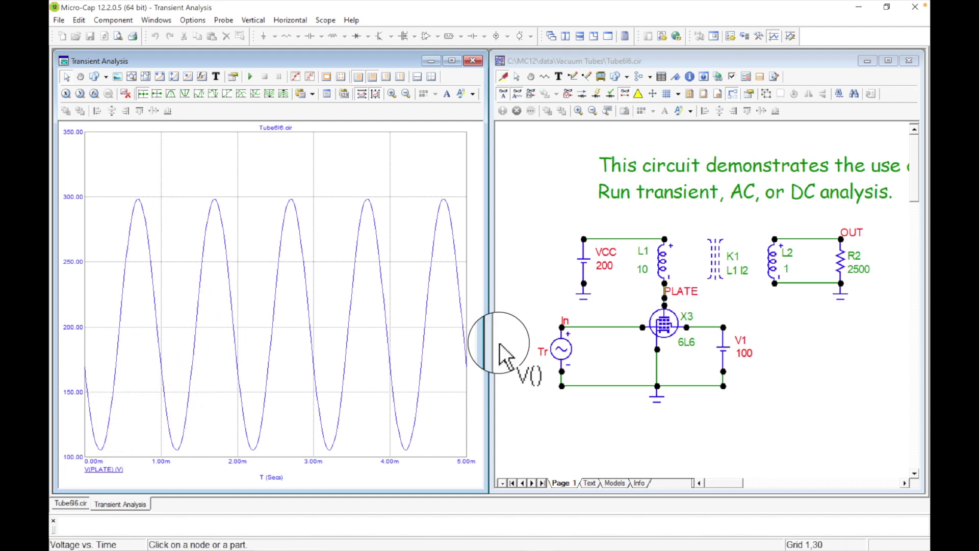
{"action": "left_click", "coordinate": [668, 285]}
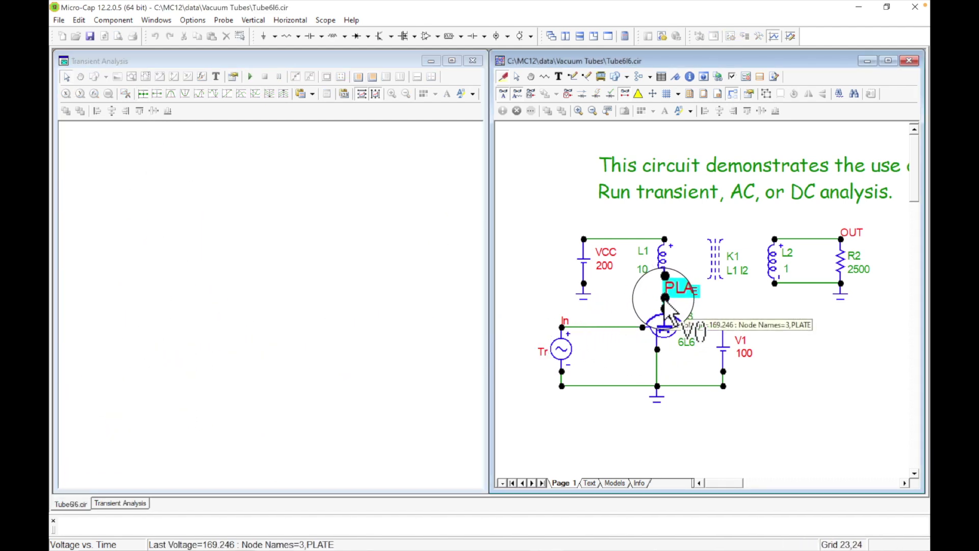
{"action": "left_click", "coordinate": [582, 328]}
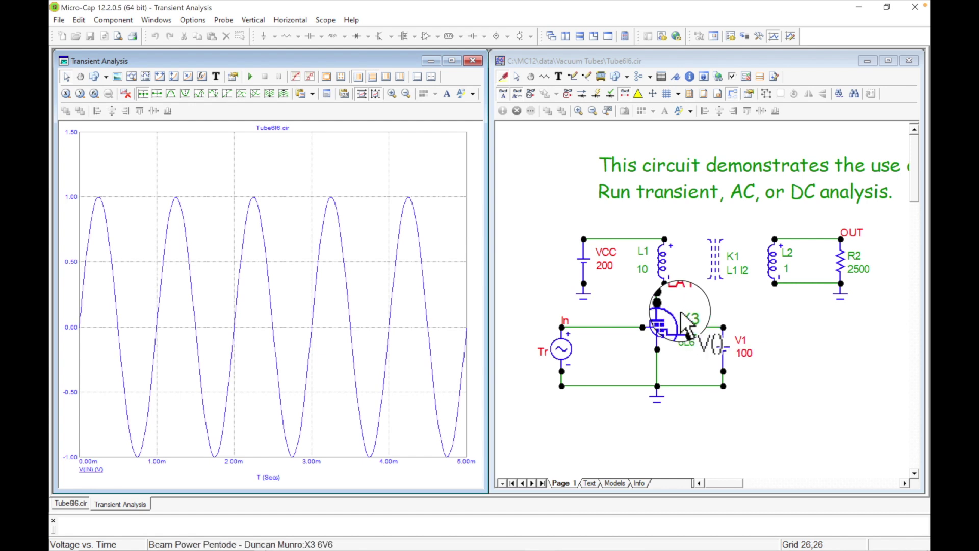
{"action": "left_click", "coordinate": [666, 301]}
{"action": "left_click", "coordinate": [666, 301]}
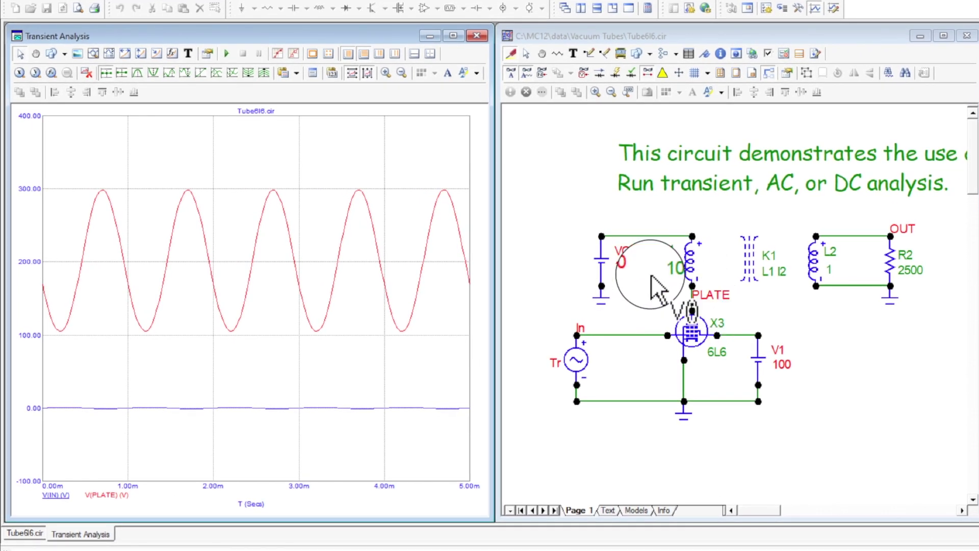
{"action": "left_click_drag", "start_coordinate": [651, 279], "coordinate": [459, 295]}
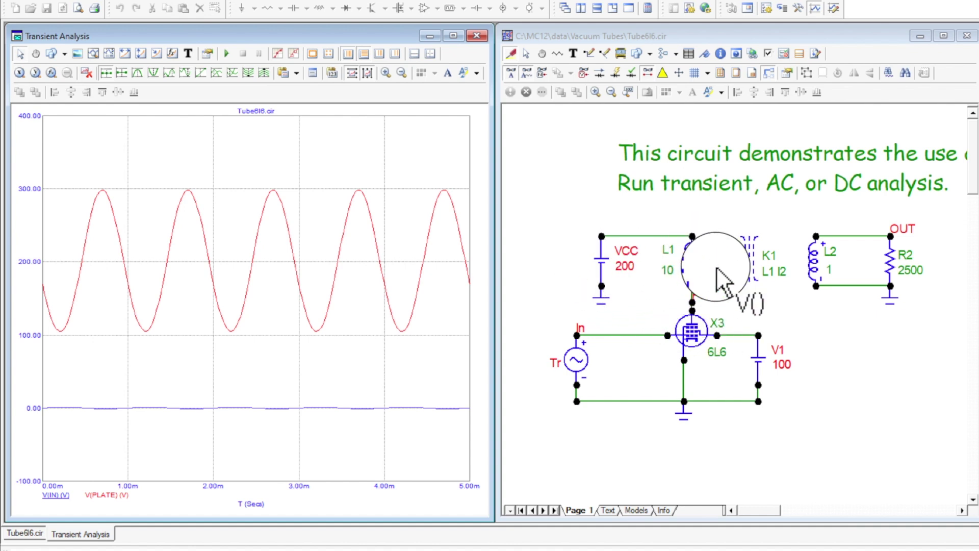
{"action": "left_click_drag", "start_coordinate": [692, 285], "coordinate": [423, 270]}
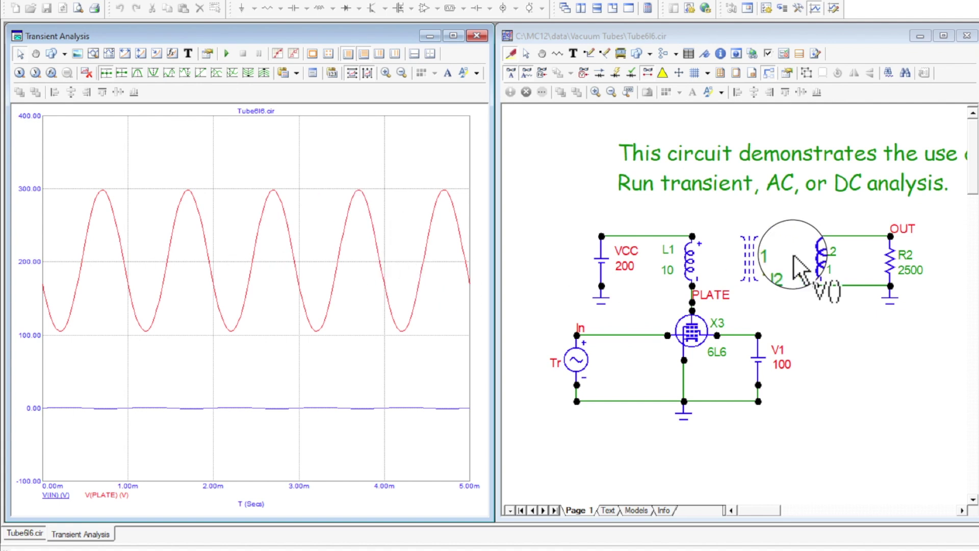
{"action": "left_click", "coordinate": [867, 240]}
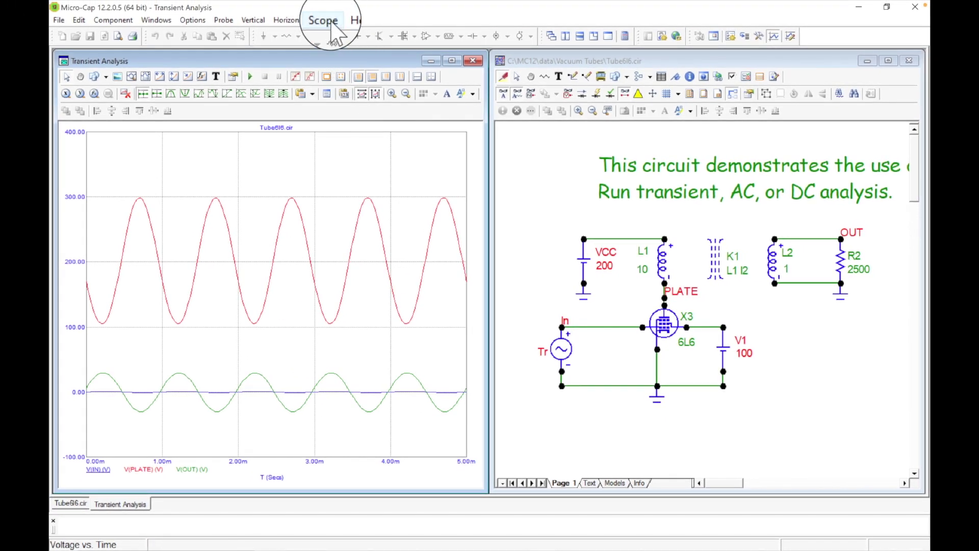
Disable Same Y Scales for Each Plot Group, and remove and re-probe the PLATE voltage curve
{"action": "left_click", "coordinate": [330, 23]}
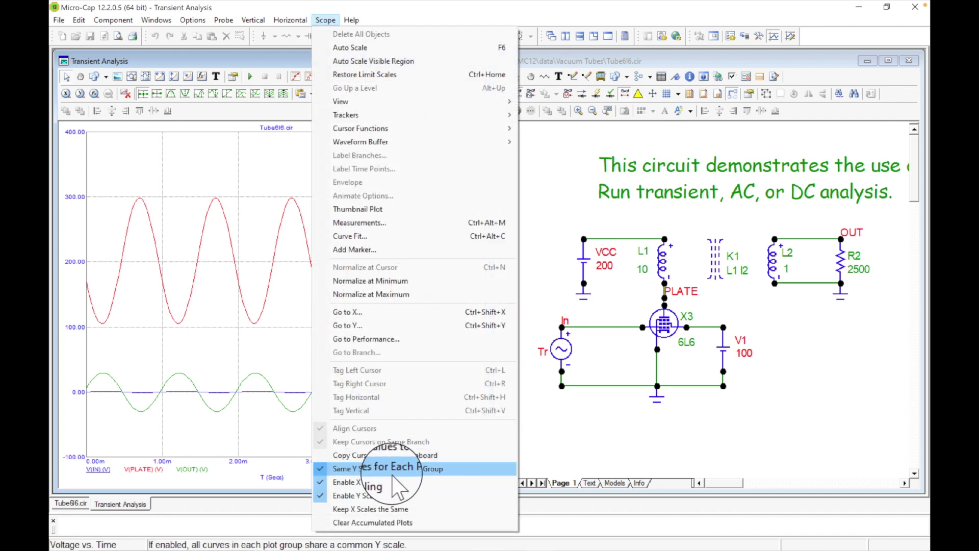
{"action": "left_click", "coordinate": [435, 469]}
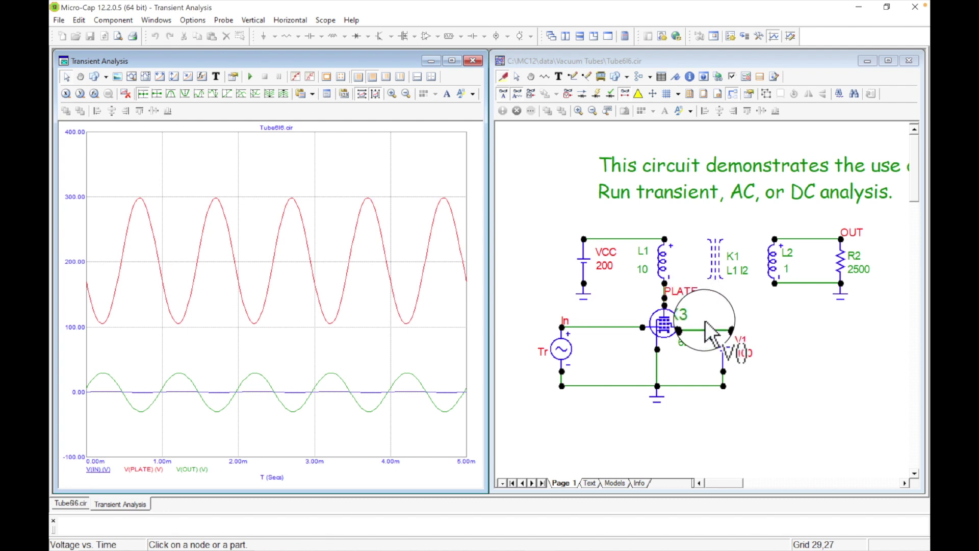
{"action": "left_click", "coordinate": [664, 298]}
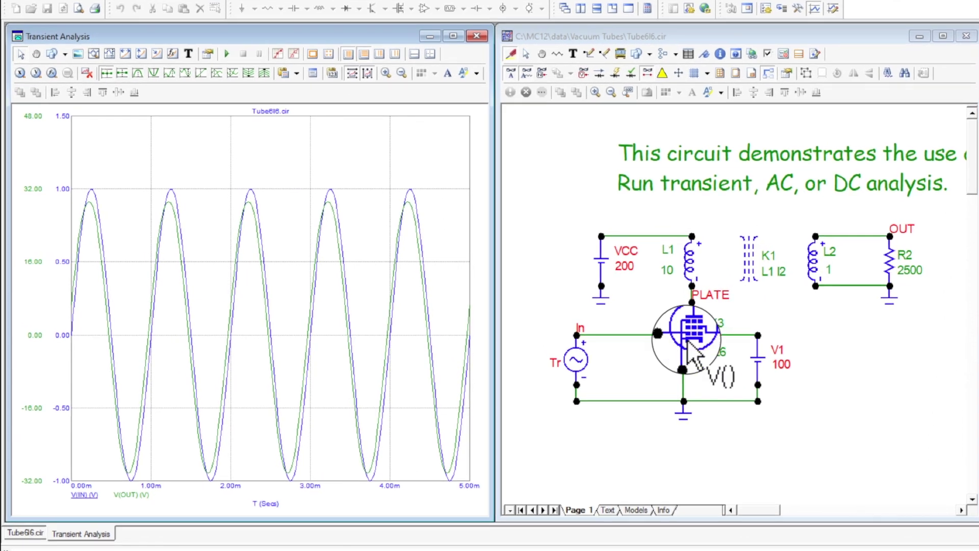
{"action": "left_click", "coordinate": [693, 304]}
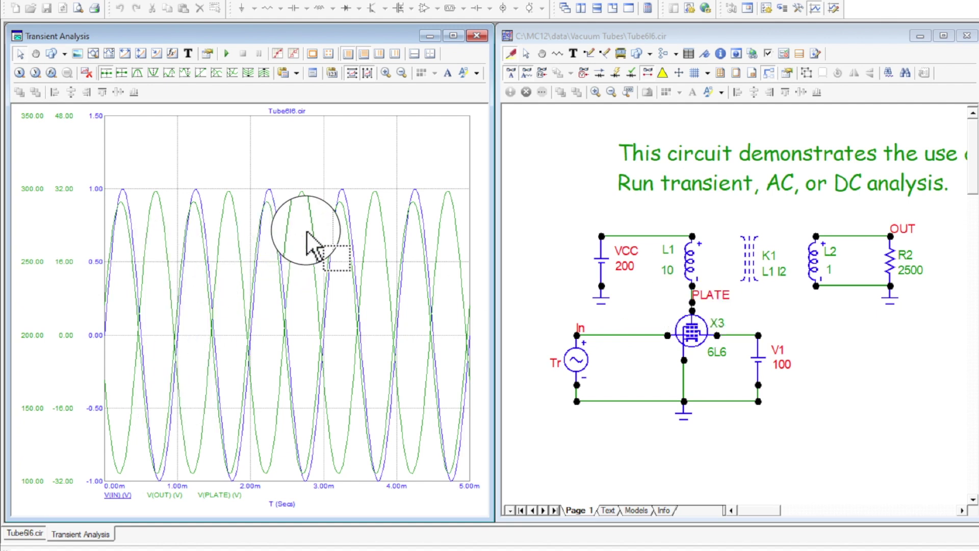
Change both the curve line and curve text colours of V(PLATE) to crimson in the transient analysis plot properties
{"action": "double_click", "coordinate": [221, 495]}
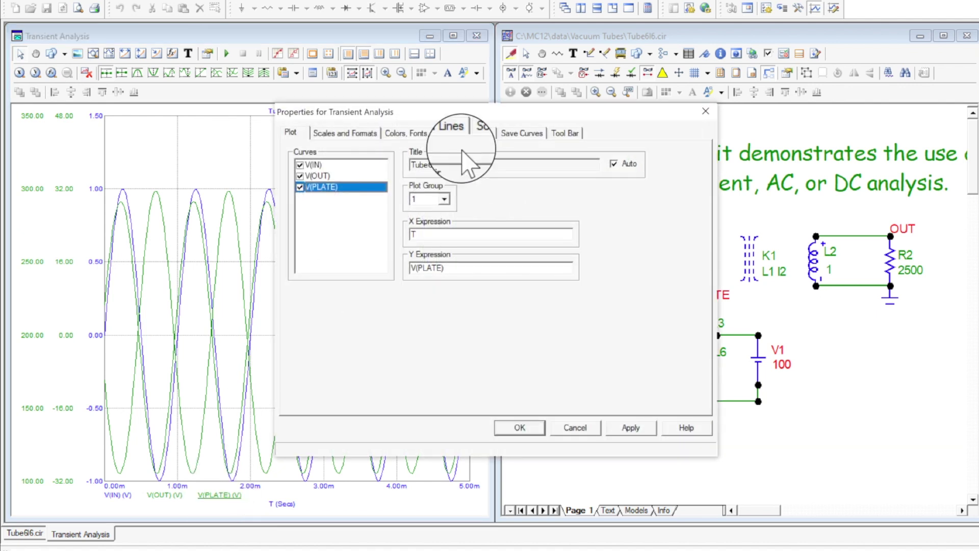
{"action": "left_click", "coordinate": [443, 134]}
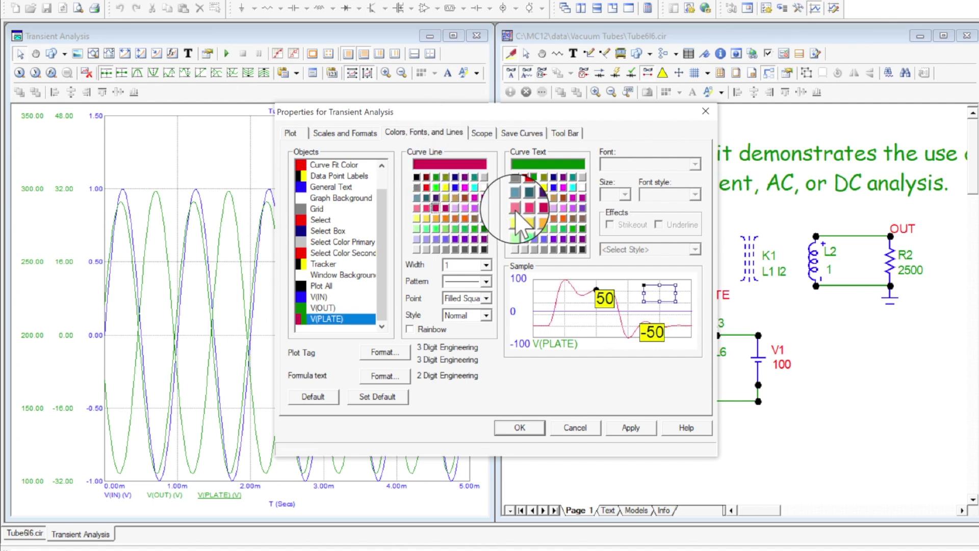
{"action": "left_click", "coordinate": [534, 207]}
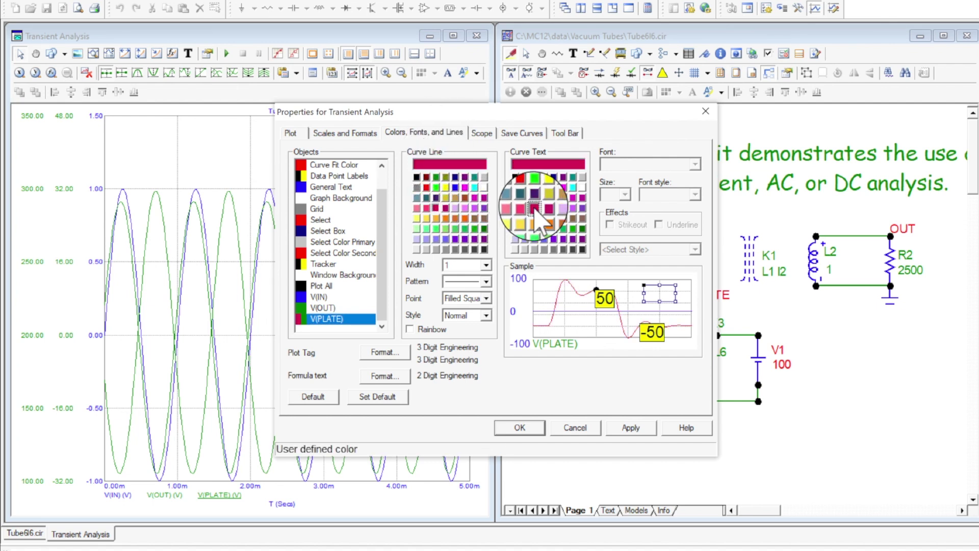
{"action": "left_click", "coordinate": [631, 427]}
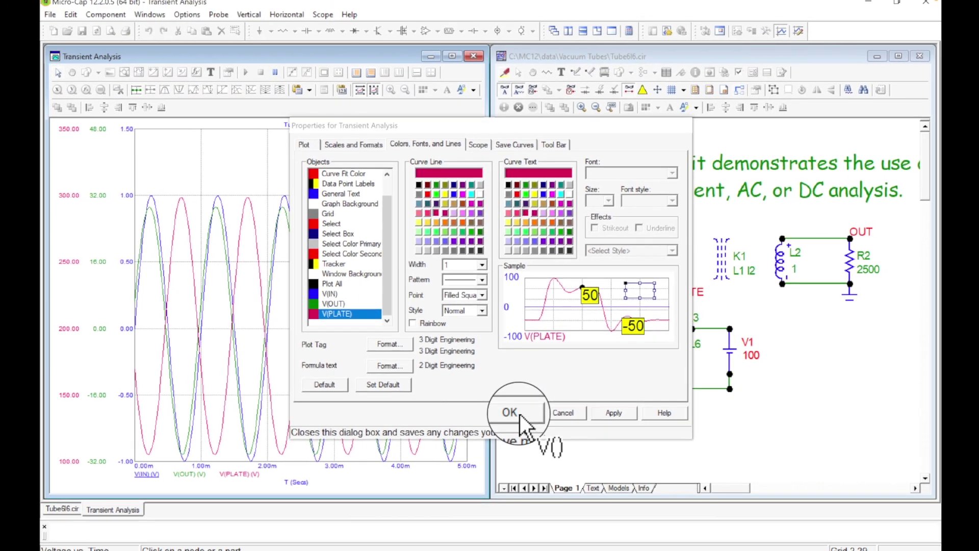
{"action": "left_click", "coordinate": [538, 428]}
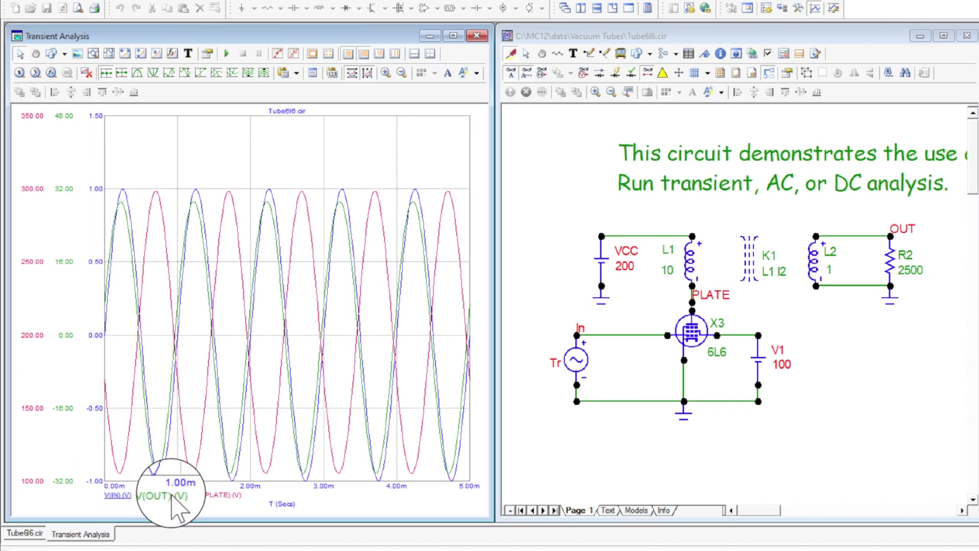
Use Scale mode to enlarge the waveform region from about 0.98 ms to 2.63 ms, covering the full height of the curves
{"action": "left_click_drag", "start_coordinate": [116, 494], "coordinate": [88, 77]}
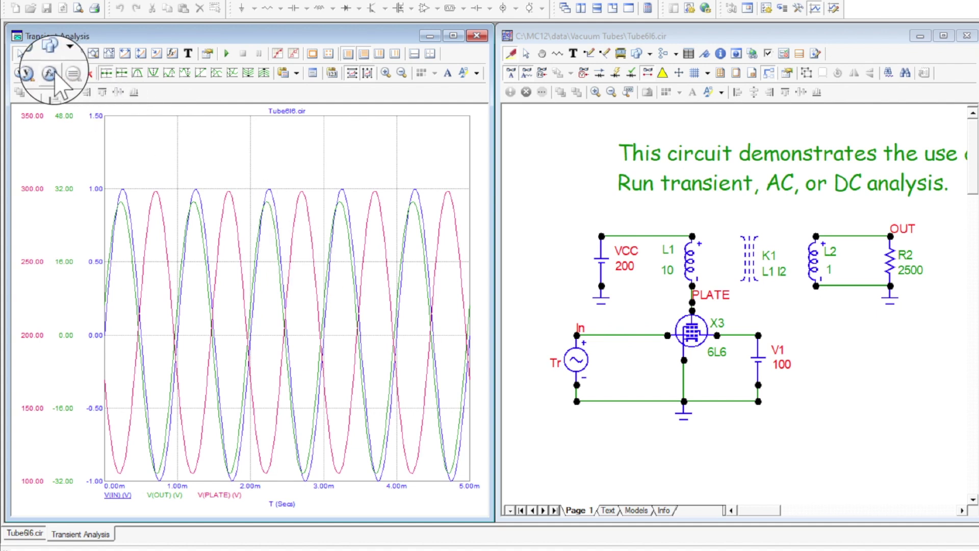
{"action": "left_click", "coordinate": [94, 53]}
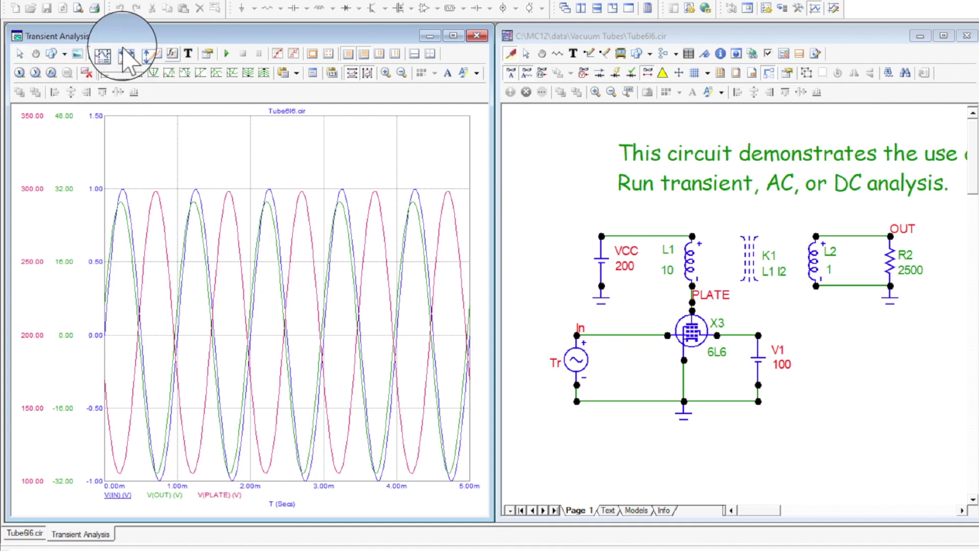
{"action": "left_click_drag", "start_coordinate": [176, 172], "coordinate": [297, 482]}
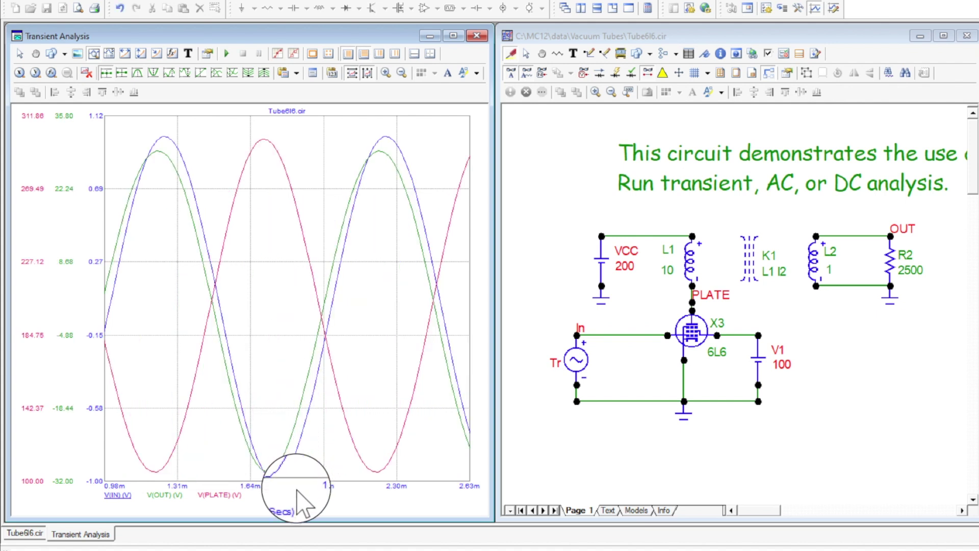